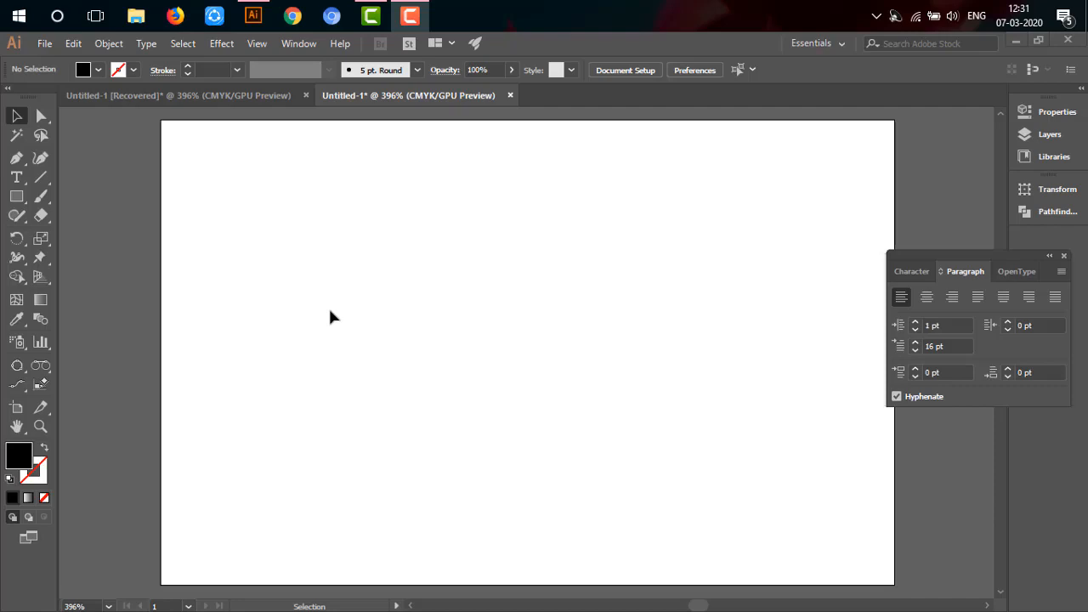
pyautogui.click(15, 177)
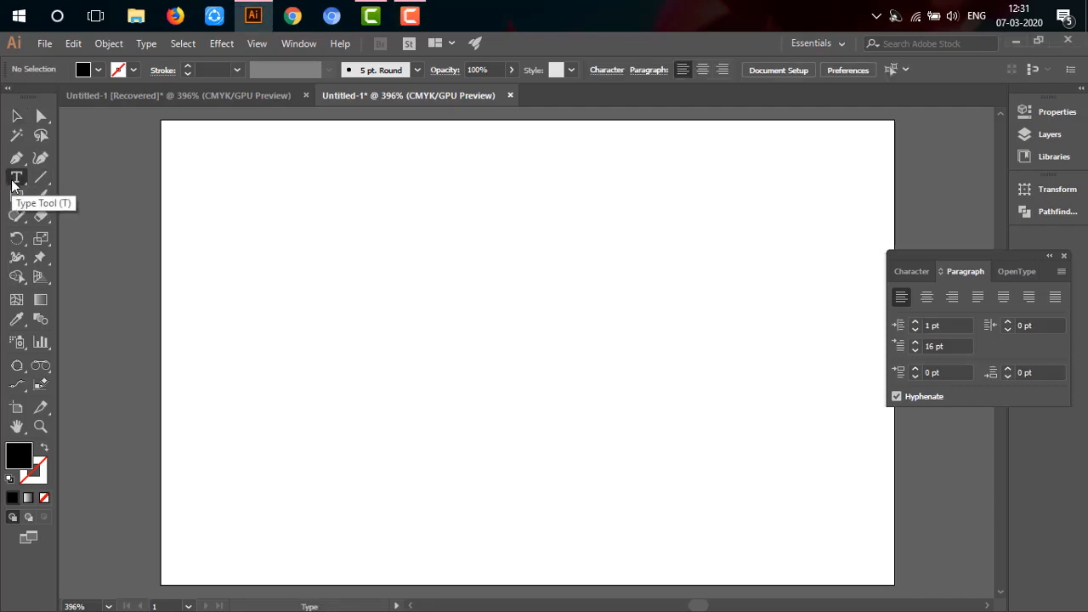
pyautogui.click(333, 216)
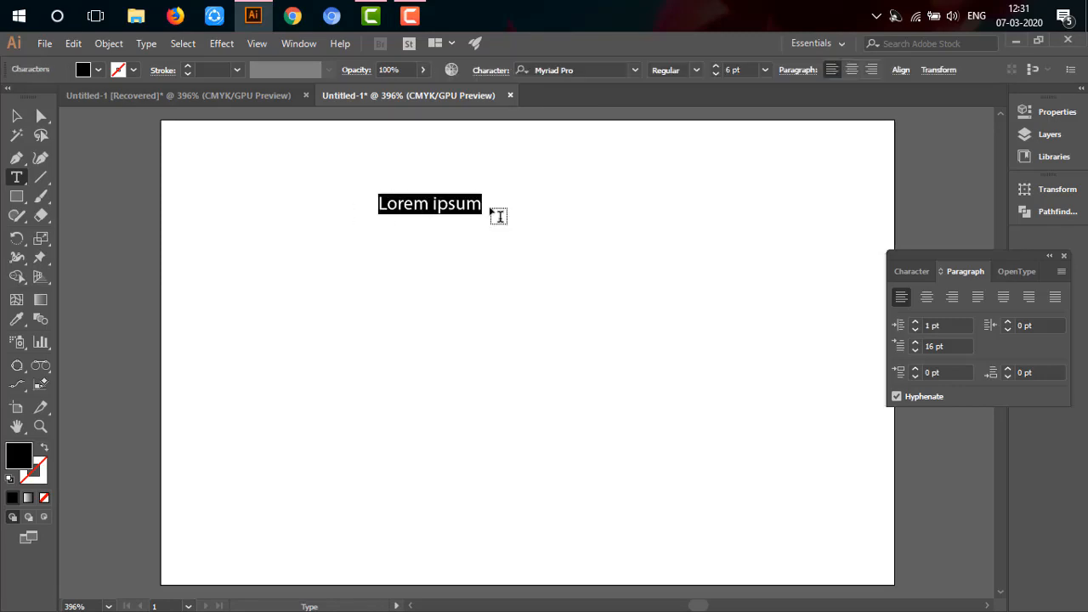
pyautogui.click(24, 121)
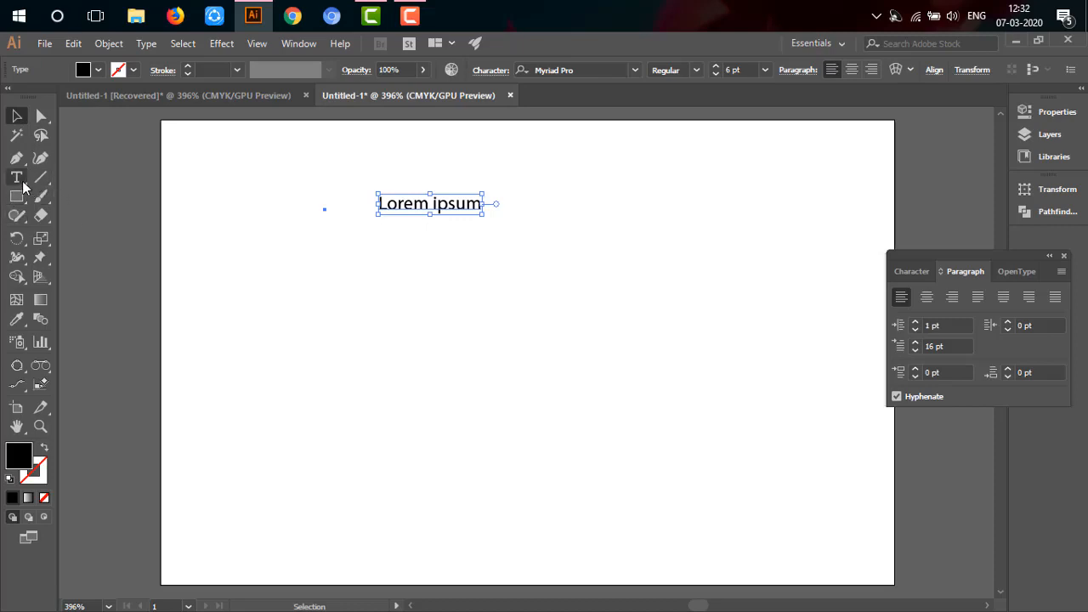
pyautogui.press('Delete')
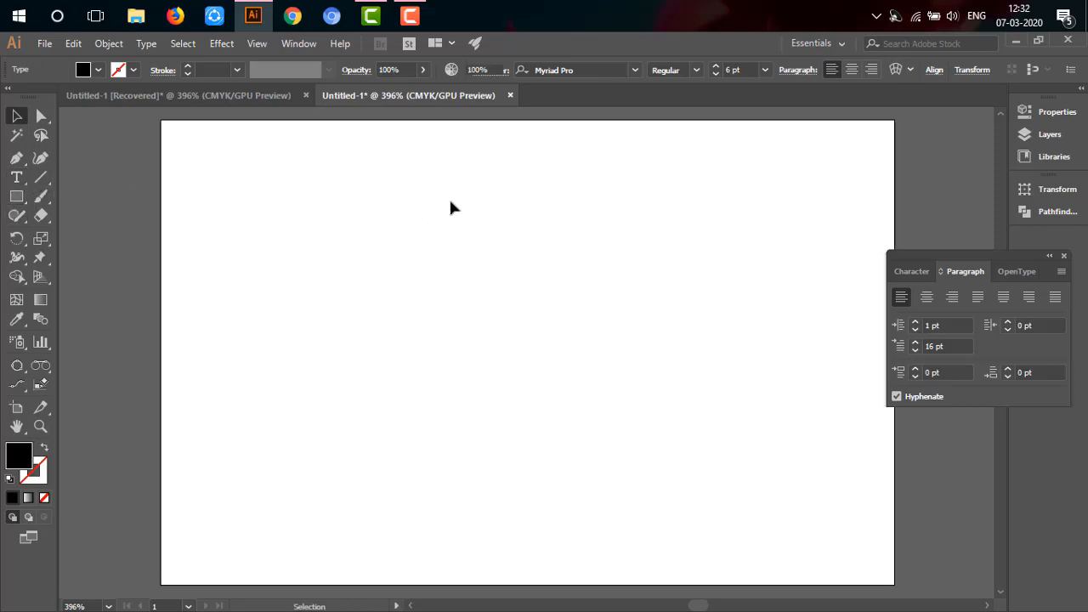
# Step: Create an area text box filled with placeholder text, spanning nearly the whole artboard
pyautogui.click(16, 178)
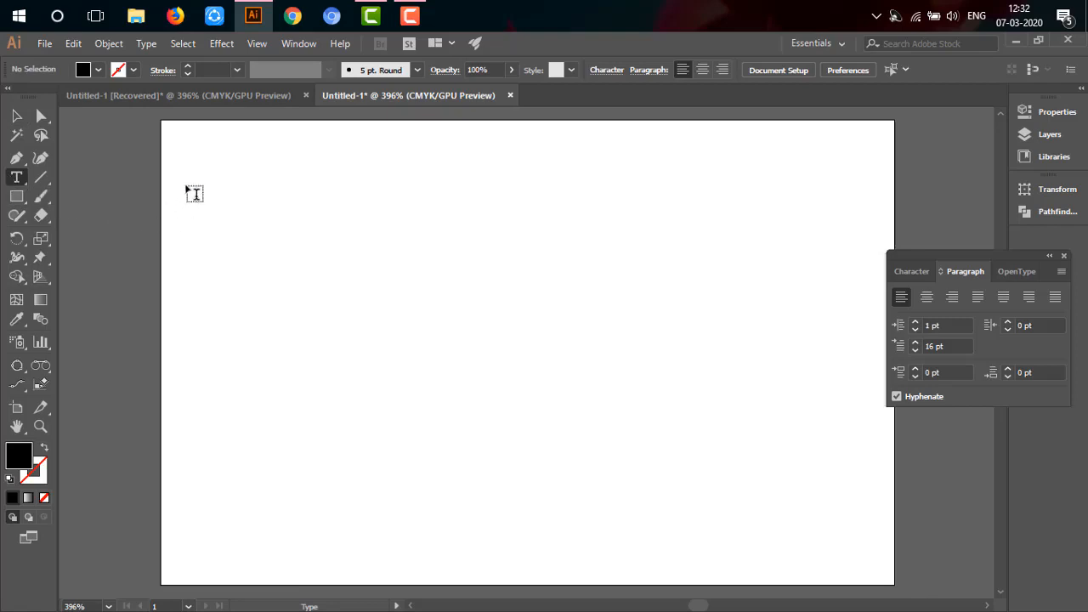
pyautogui.moveTo(180, 142); pyautogui.dragTo(887, 574)
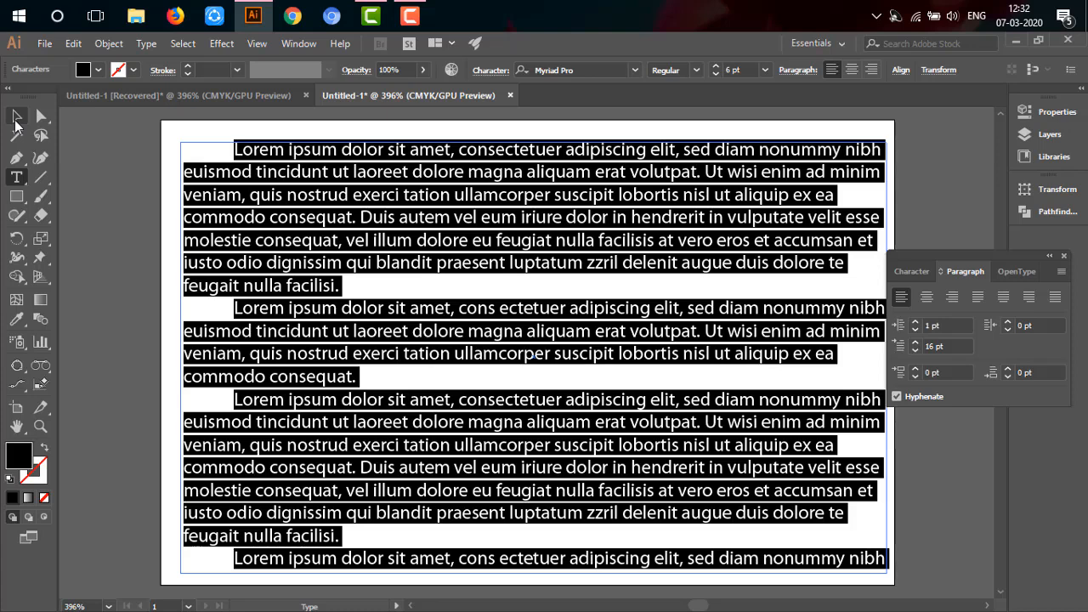
pyautogui.click(16, 121)
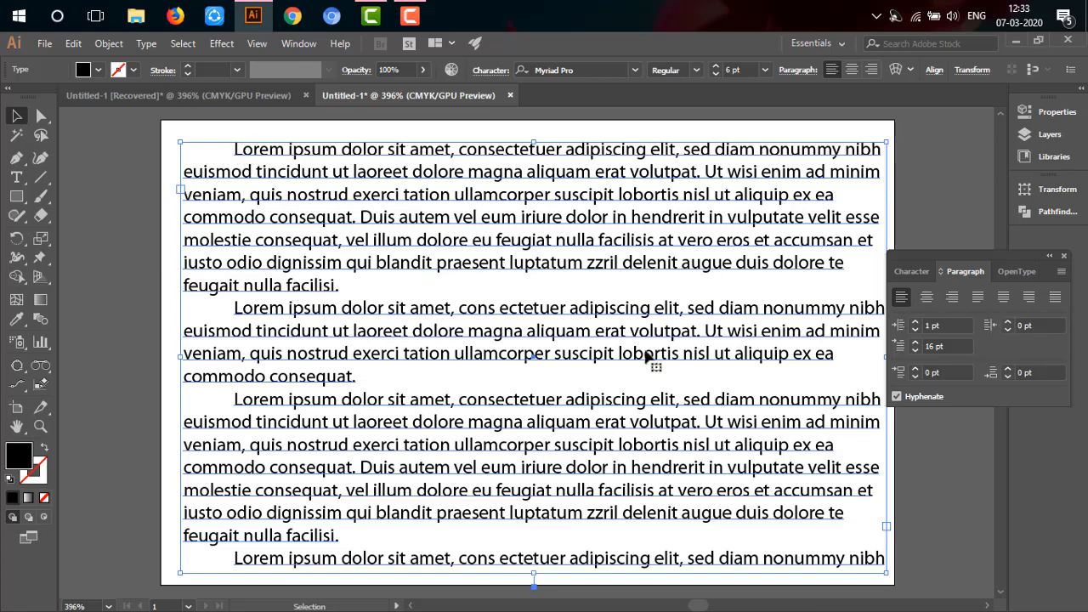
# Step: Justify all the text with the last line aligned left and set its first-line indent to 0 pt
pyautogui.click(979, 297)
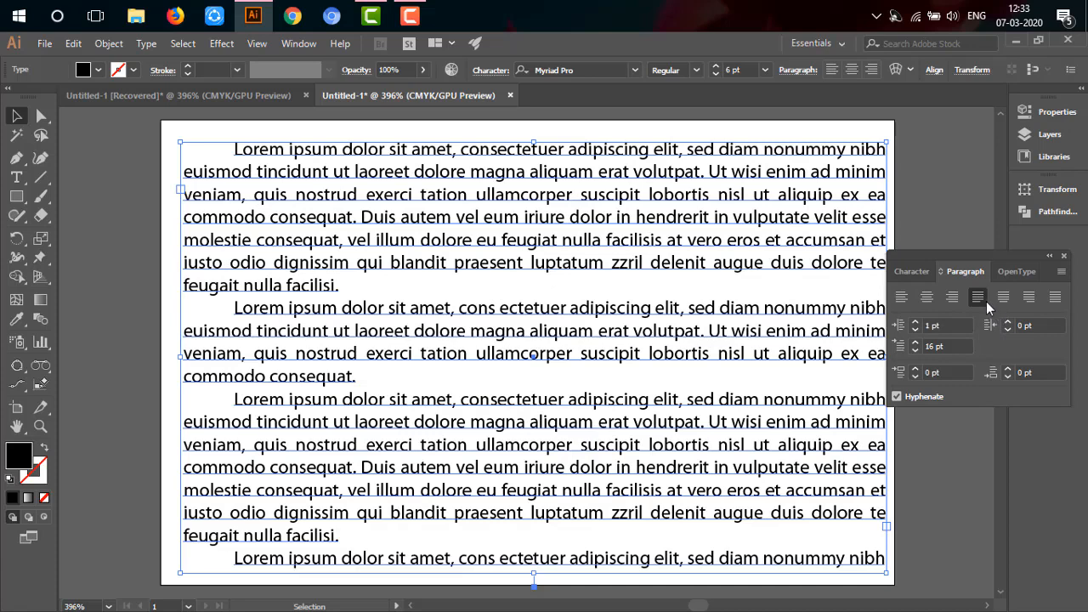
pyautogui.click(916, 350)
pyautogui.click(916, 350)
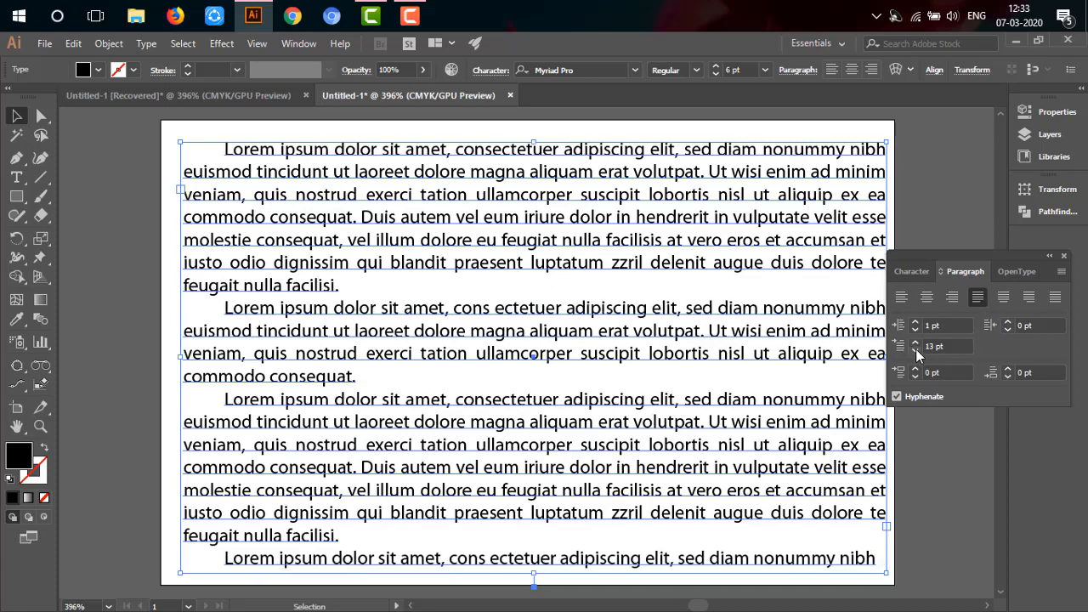
pyautogui.click(916, 351)
pyautogui.click(915, 350)
pyautogui.click(916, 350)
pyautogui.click(916, 350)
pyautogui.click(916, 350)
pyautogui.click(915, 350)
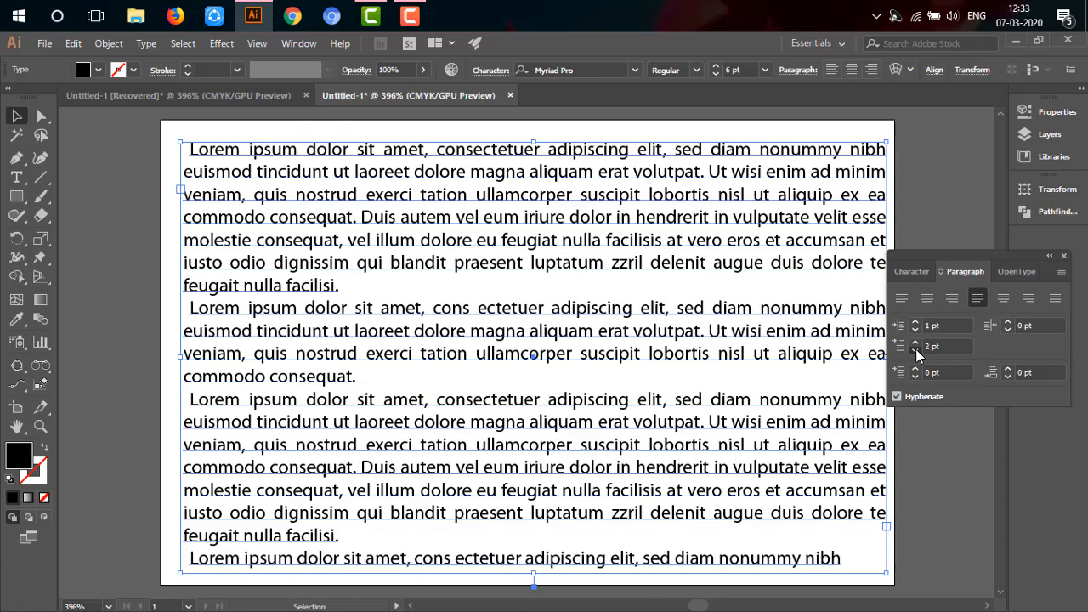
pyautogui.click(916, 350)
pyautogui.click(916, 350)
pyautogui.click(916, 350)
pyautogui.click(916, 350)
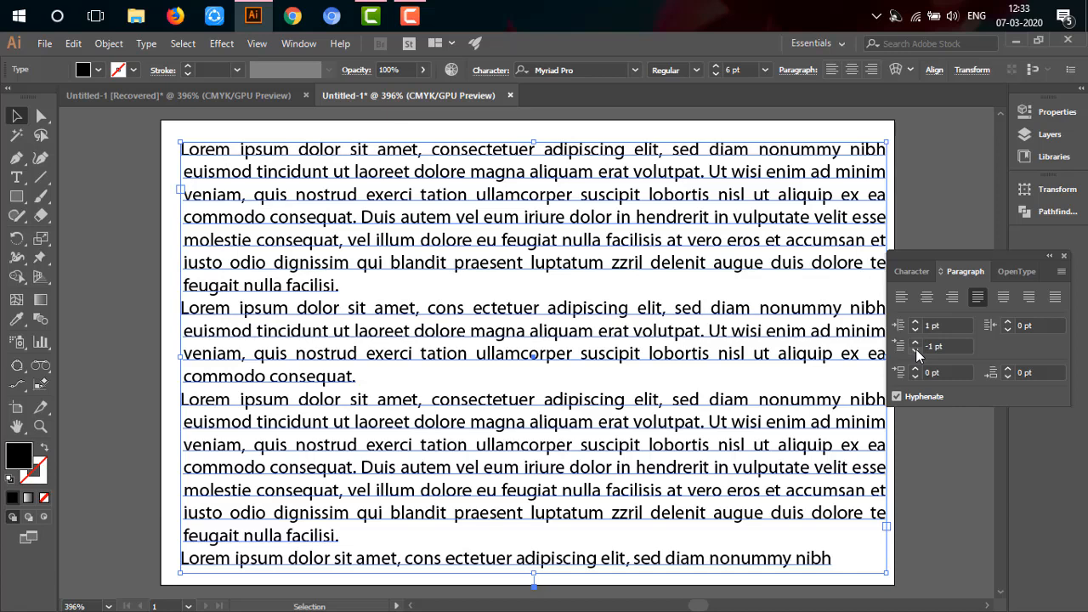
pyautogui.click(916, 342)
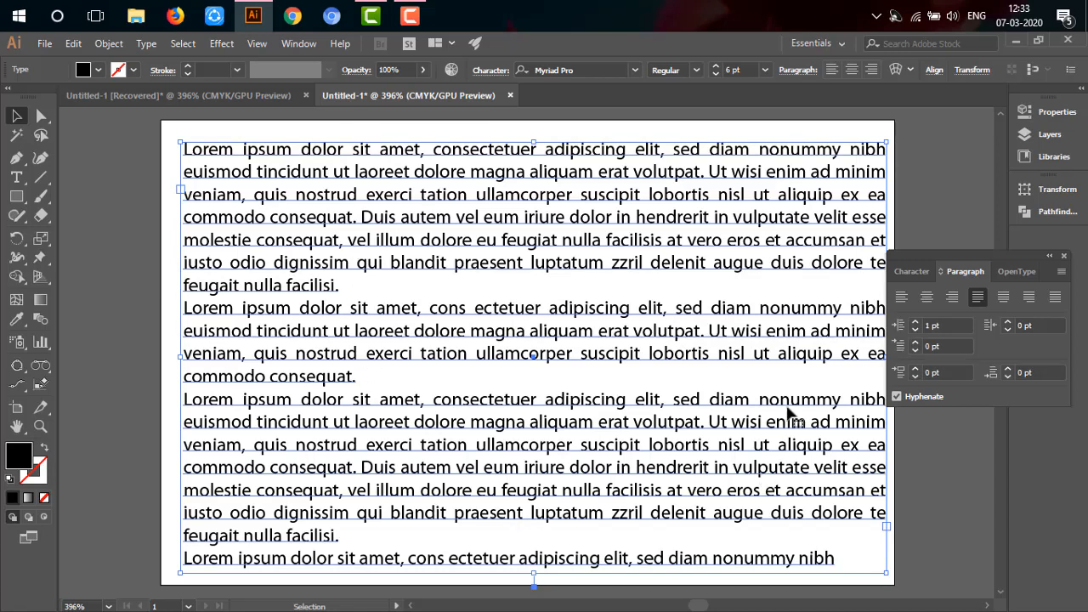
# Step: Try left, right, centre, last-line-left justified and fully justified alignment on the whole text block
pyautogui.click(903, 299)
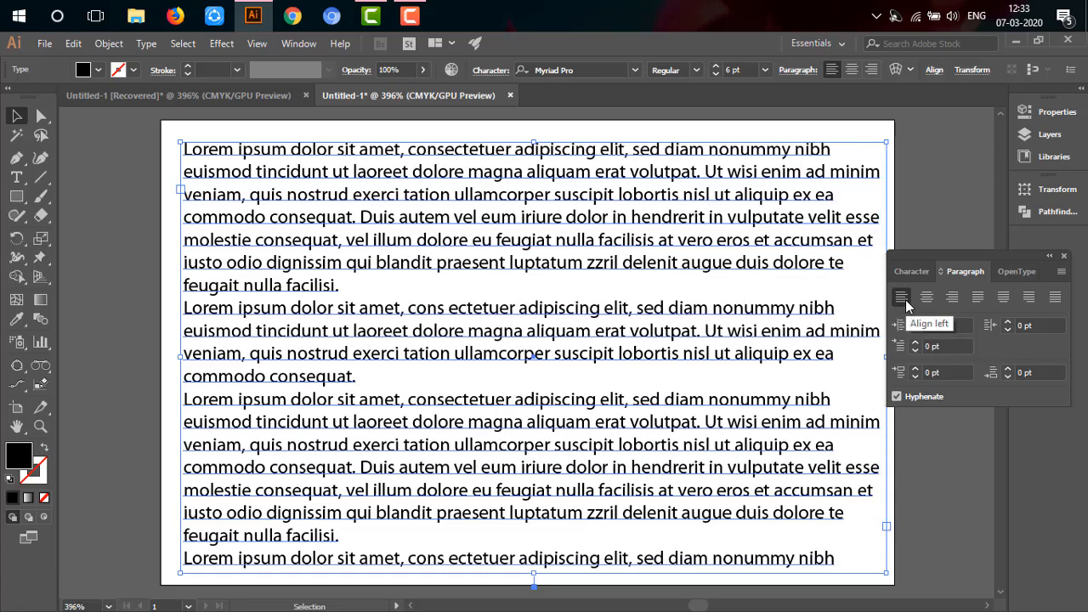
pyautogui.click(952, 298)
pyautogui.click(929, 297)
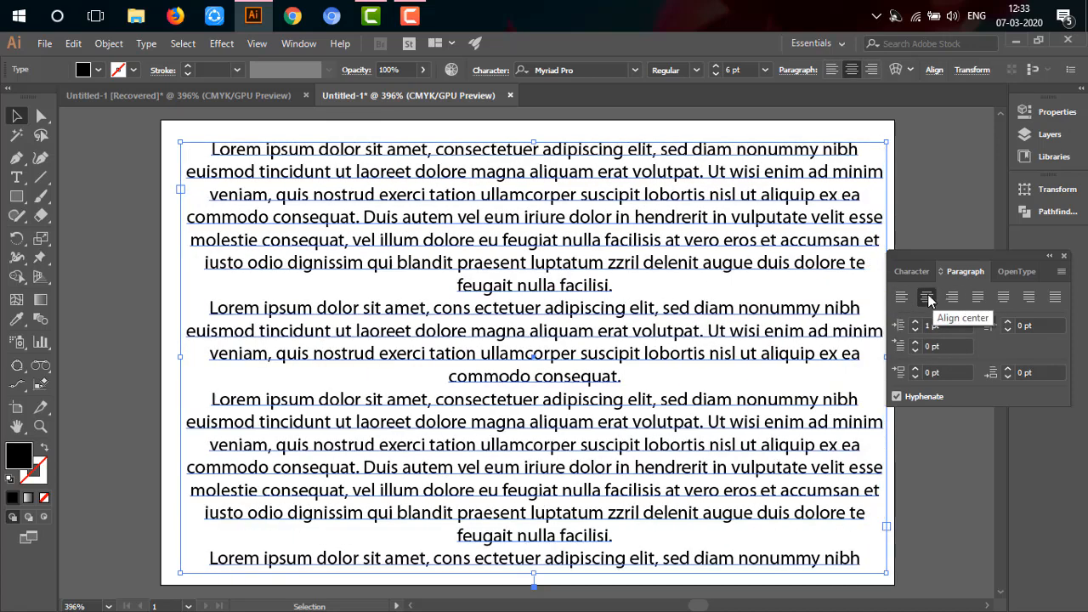
pyautogui.click(979, 298)
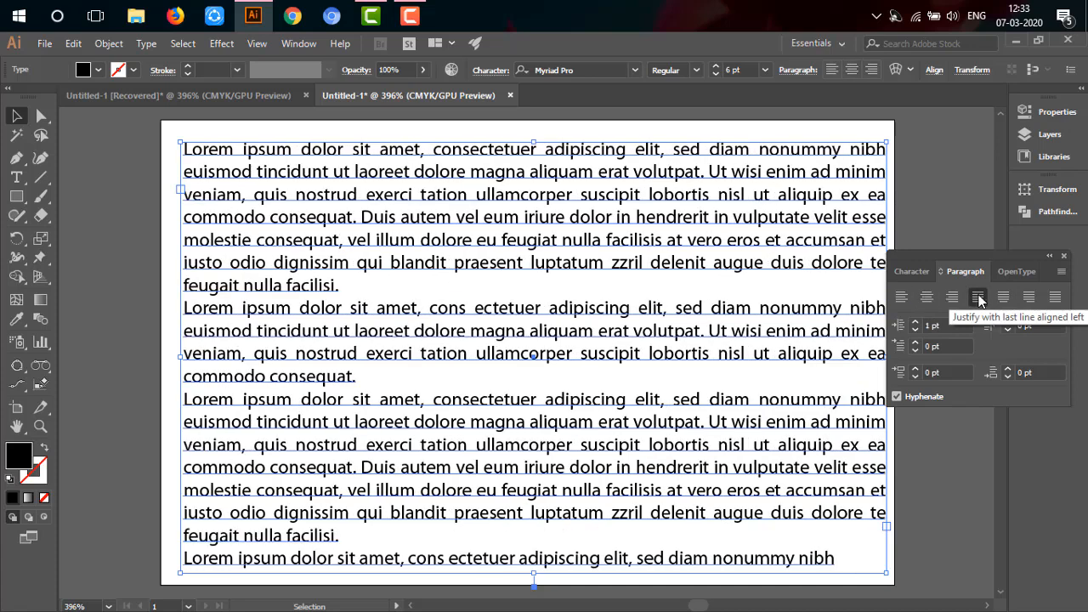
pyautogui.click(1056, 298)
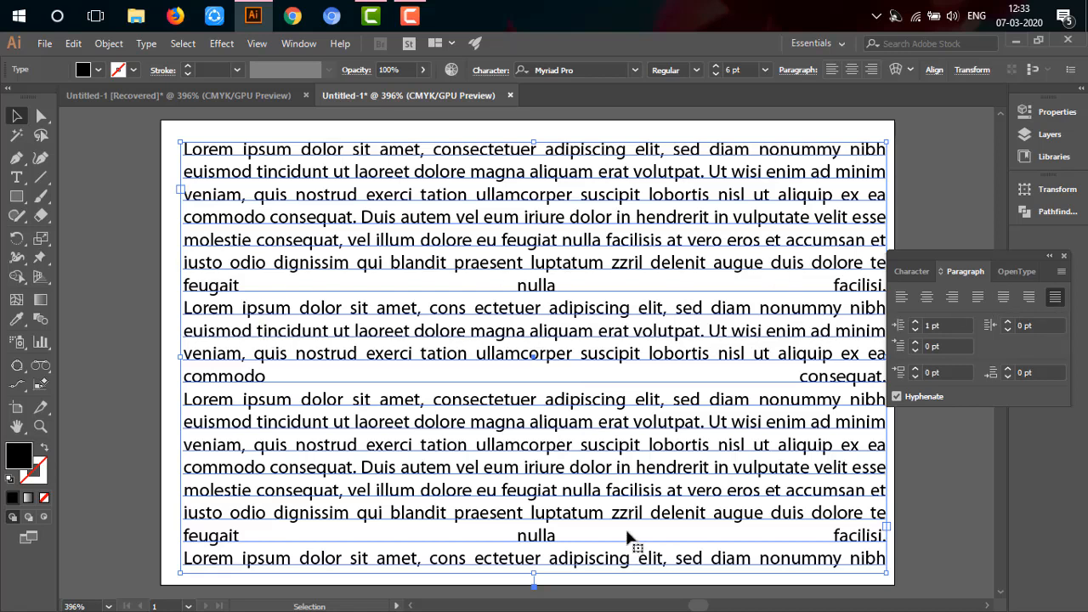
# Step: Compare left, right and last-line-right justified alignment on the text, ending on justified with the last line aligned left
pyautogui.click(903, 297)
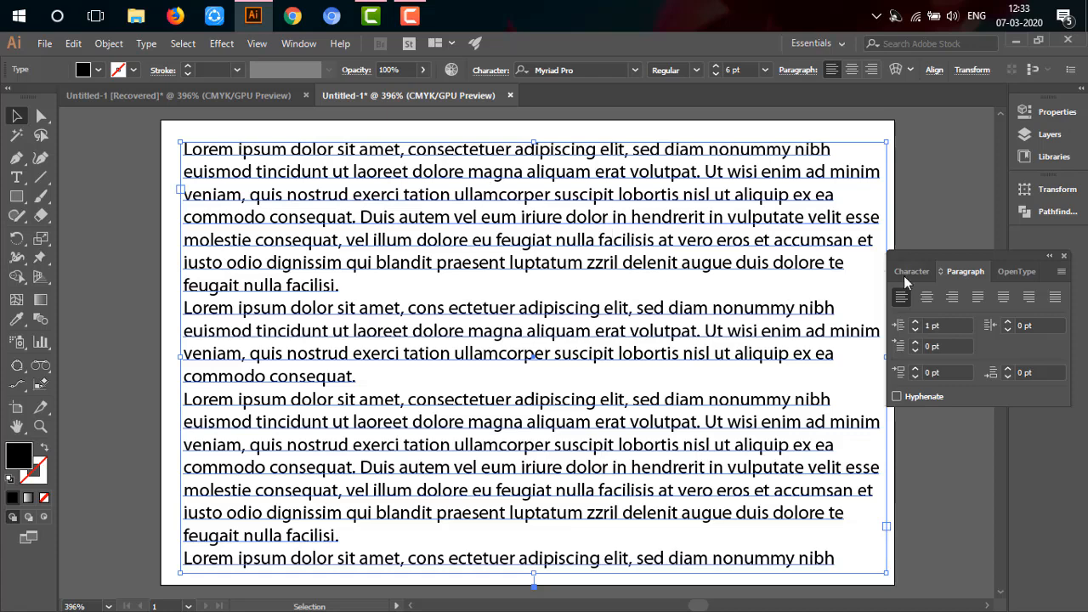
pyautogui.click(951, 303)
pyautogui.click(902, 304)
pyautogui.click(982, 297)
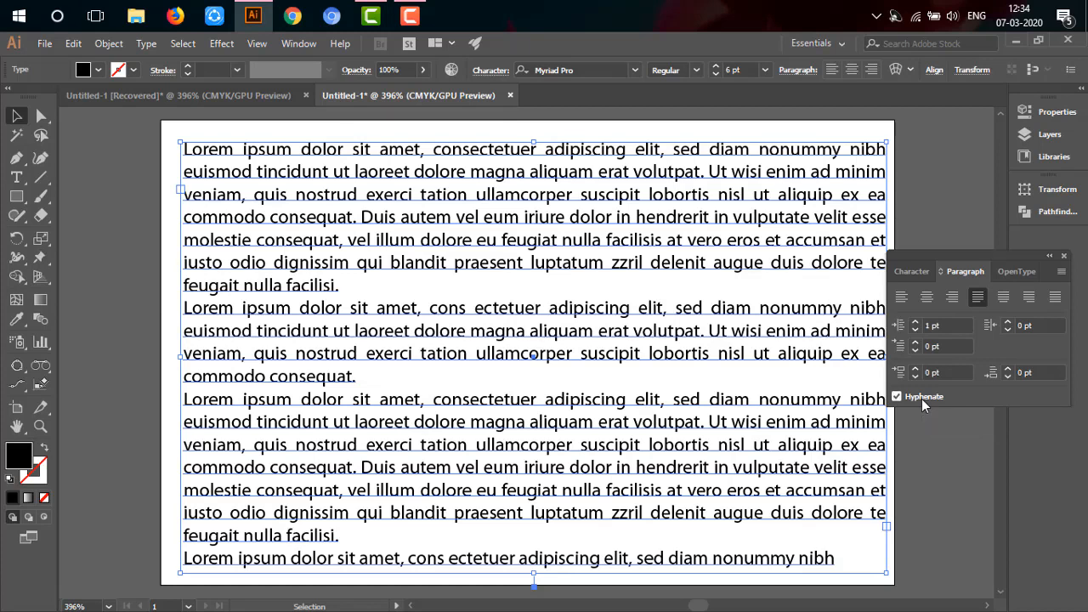
pyautogui.click(1026, 298)
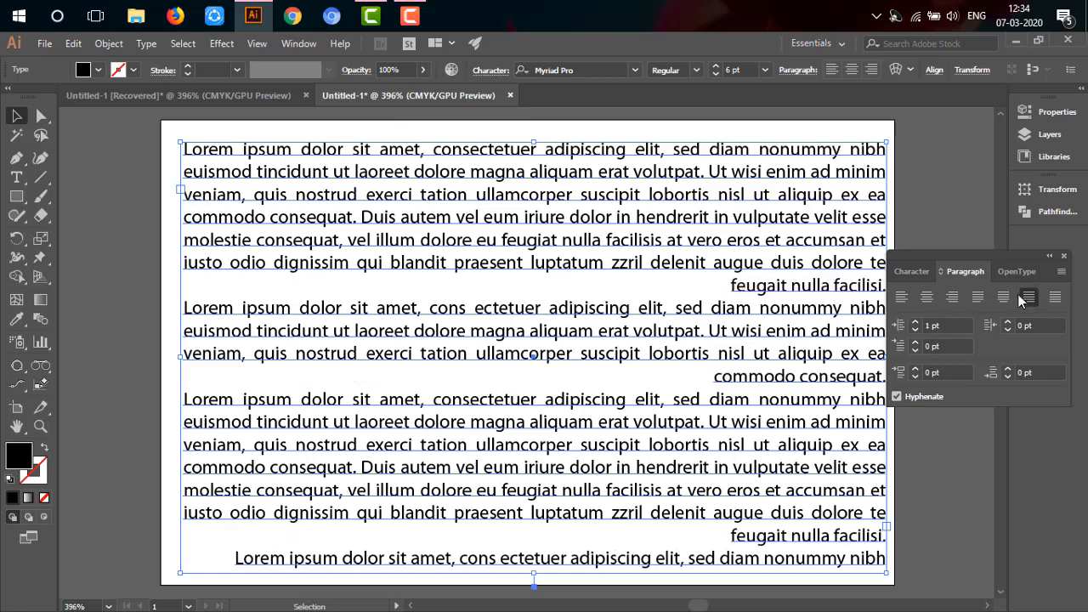
pyautogui.click(978, 297)
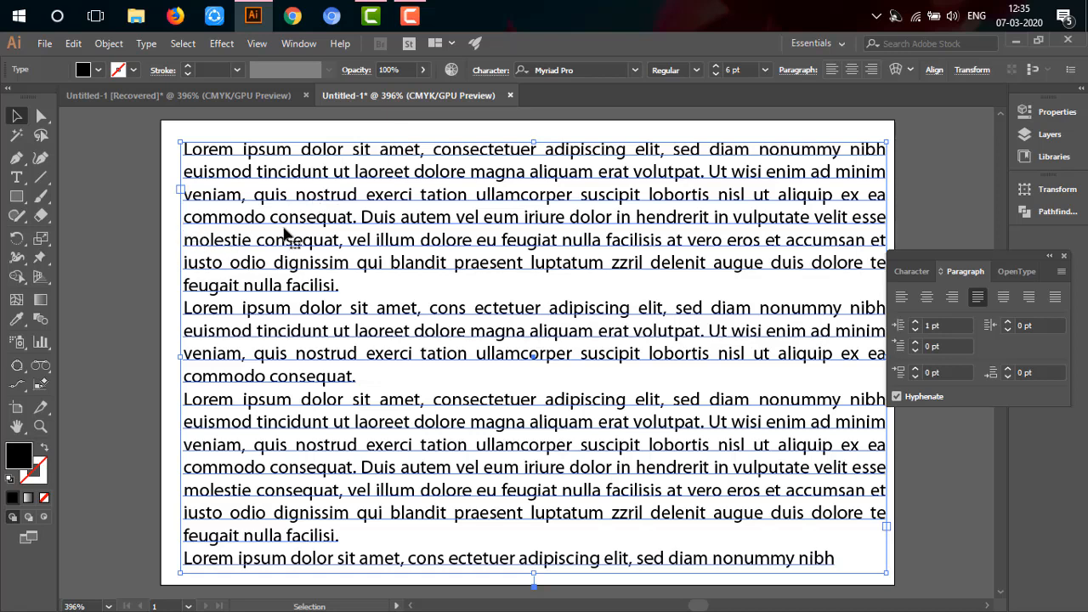
# Step: Raise the left indent of the whole text block to 12 pt
pyautogui.click(917, 323)
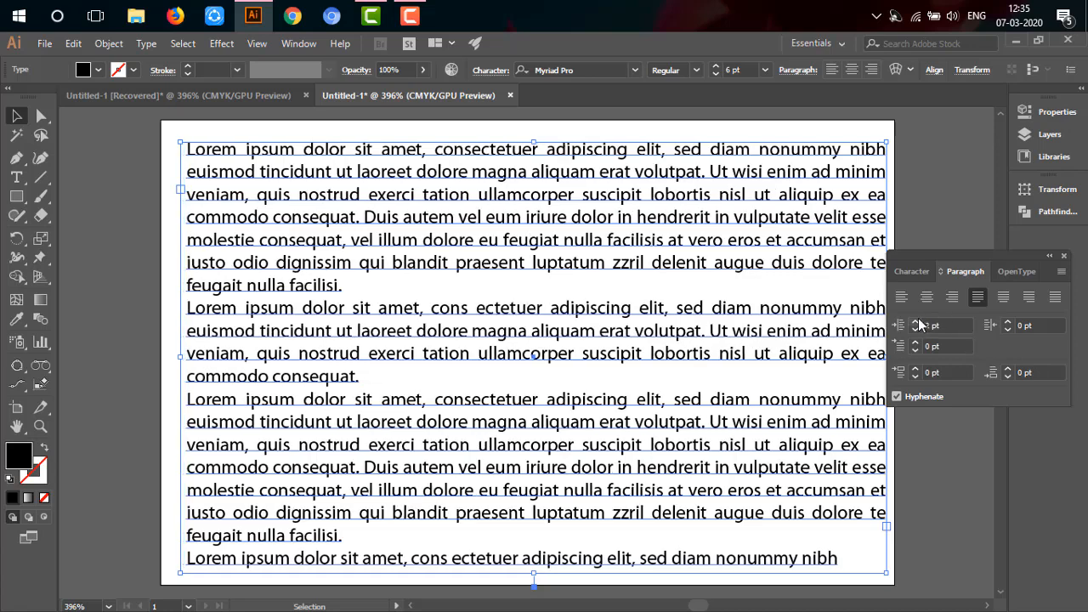
pyautogui.click(916, 323)
pyautogui.click(916, 322)
pyautogui.click(916, 322)
pyautogui.click(917, 321)
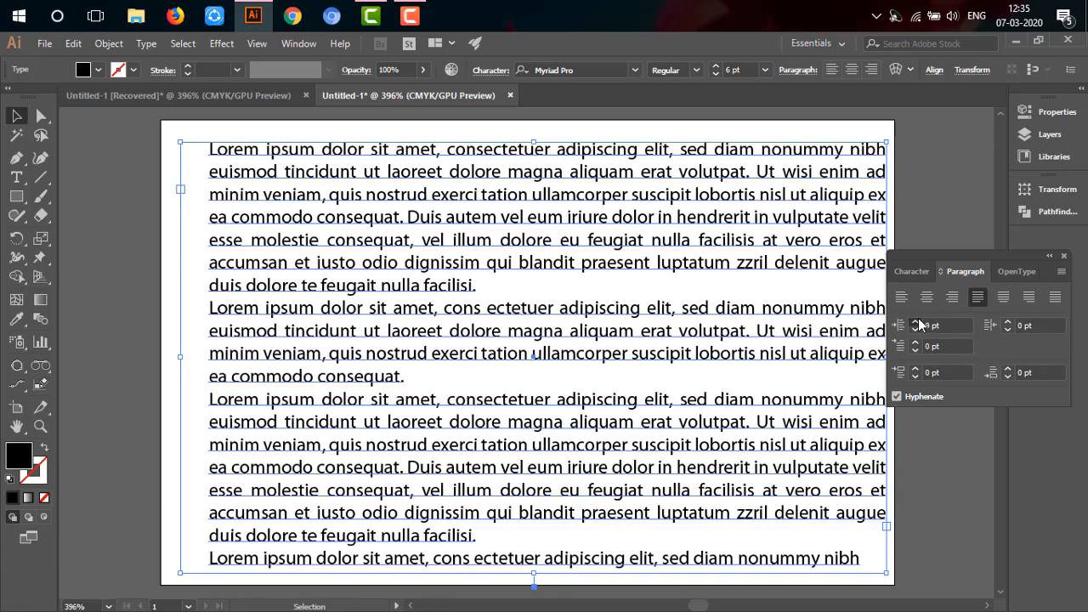
pyautogui.click(917, 321)
pyautogui.click(917, 322)
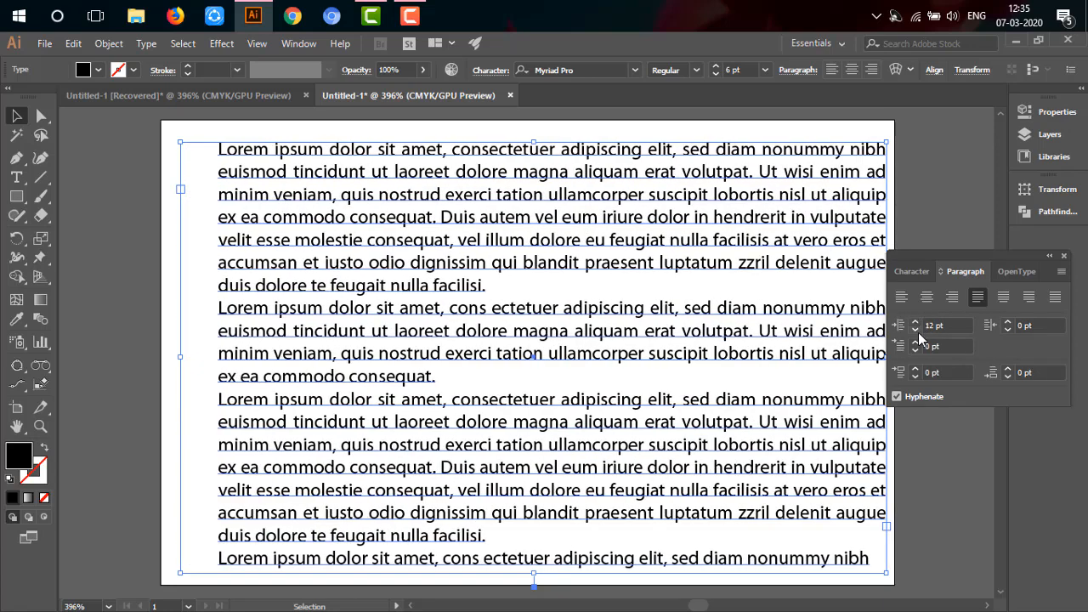
# Step: Lower the left indent of the whole text block to 1 pt
pyautogui.click(917, 330)
pyautogui.click(916, 330)
pyautogui.click(917, 330)
pyautogui.click(916, 330)
pyautogui.click(917, 329)
pyautogui.click(916, 330)
pyautogui.click(918, 332)
pyautogui.click(918, 332)
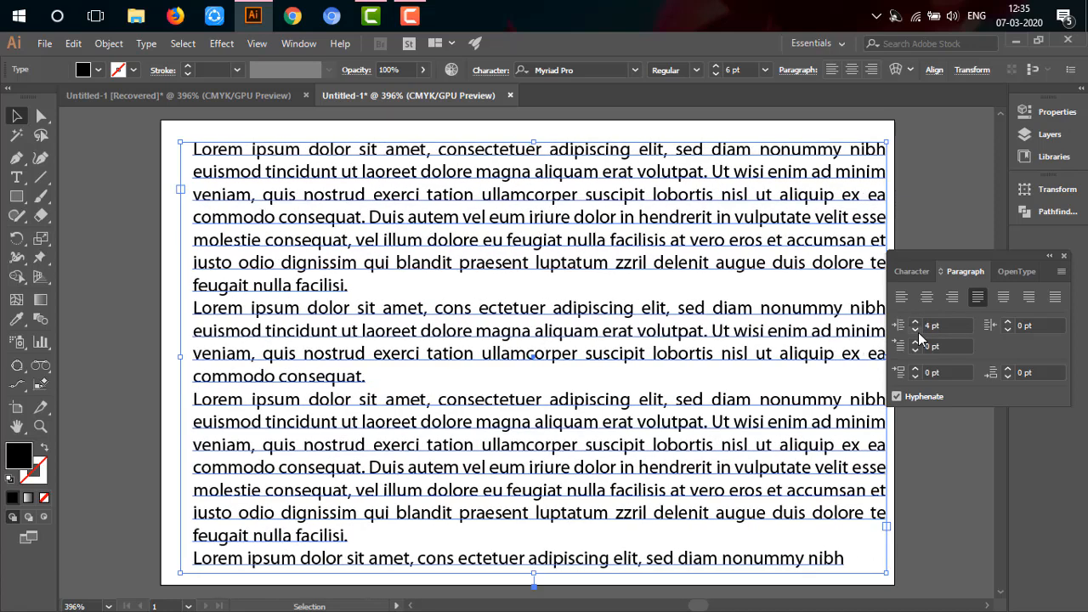
pyautogui.click(919, 333)
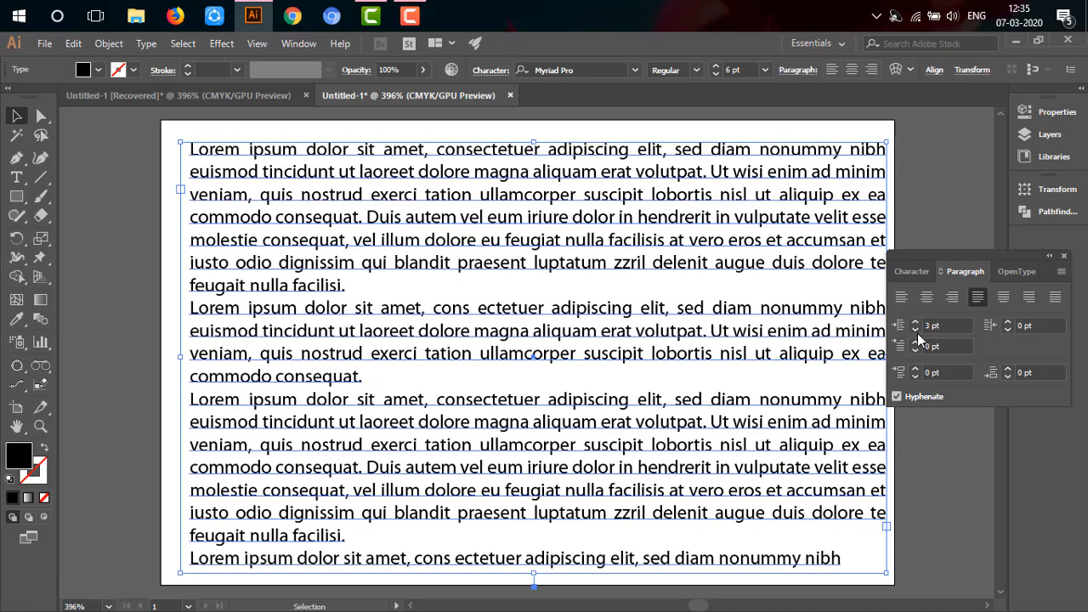
pyautogui.click(917, 331)
pyautogui.click(917, 332)
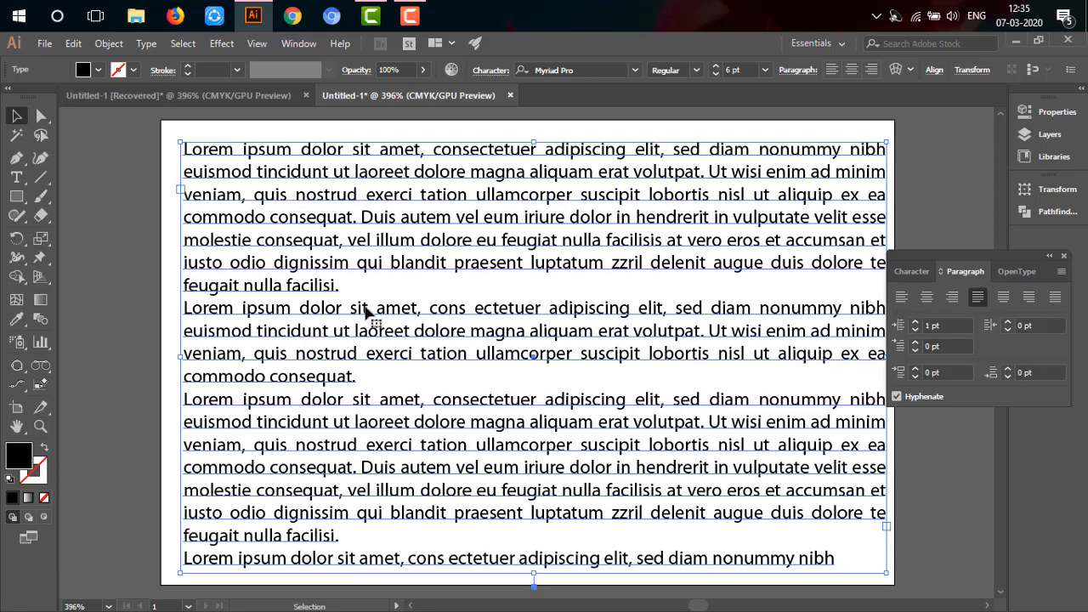
# Step: Set the left indent of only the second paragraph to 10 pt
pyautogui.doubleClick(198, 314)
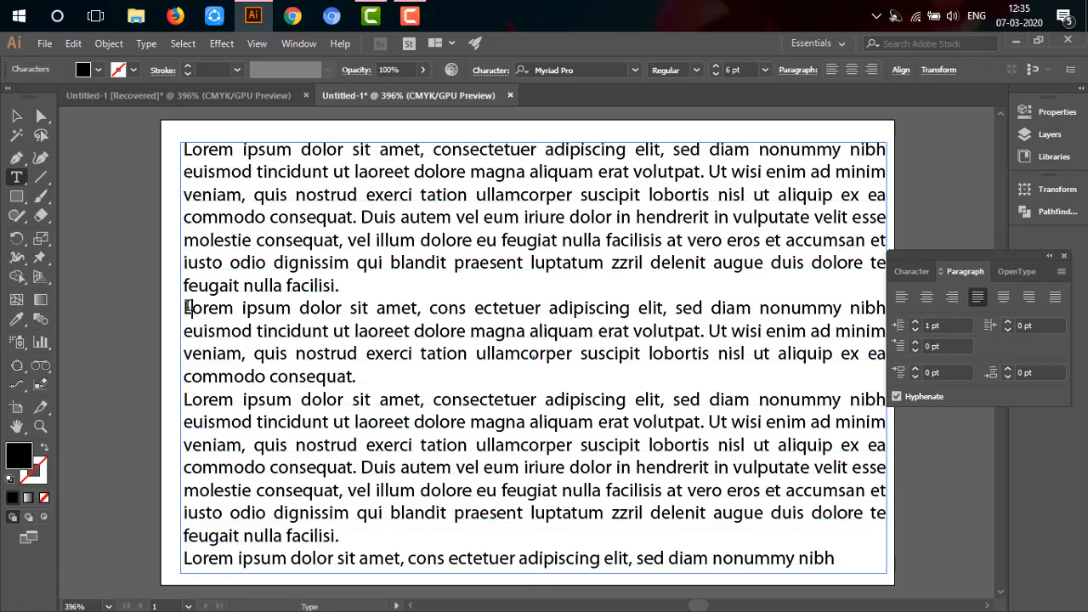
pyautogui.click(188, 307)
pyautogui.click(915, 323)
pyautogui.click(915, 323)
pyautogui.click(915, 323)
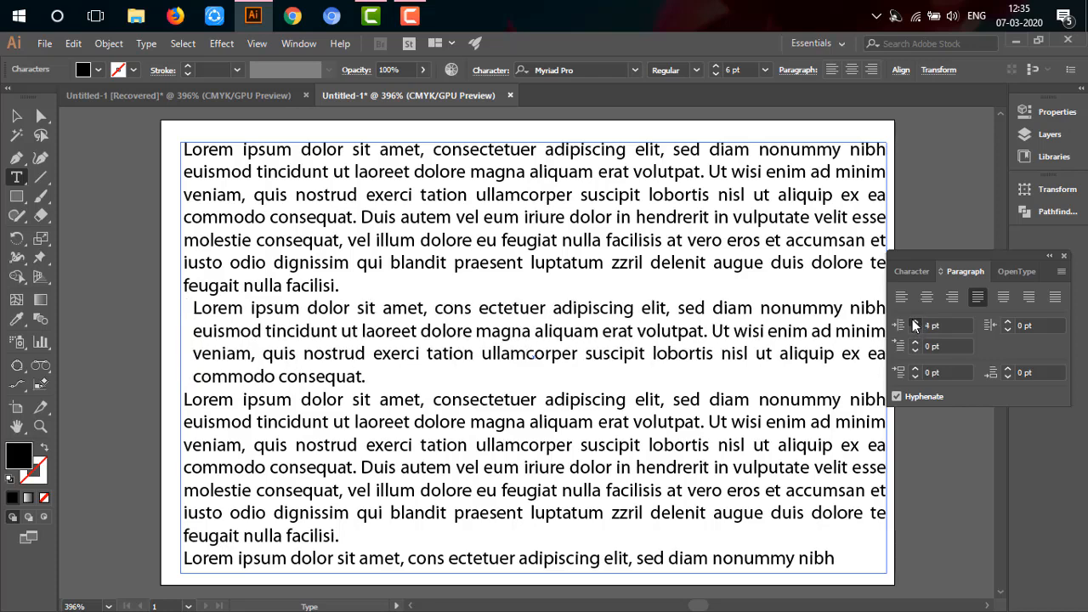
pyautogui.click(915, 323)
pyautogui.click(915, 324)
pyautogui.click(915, 323)
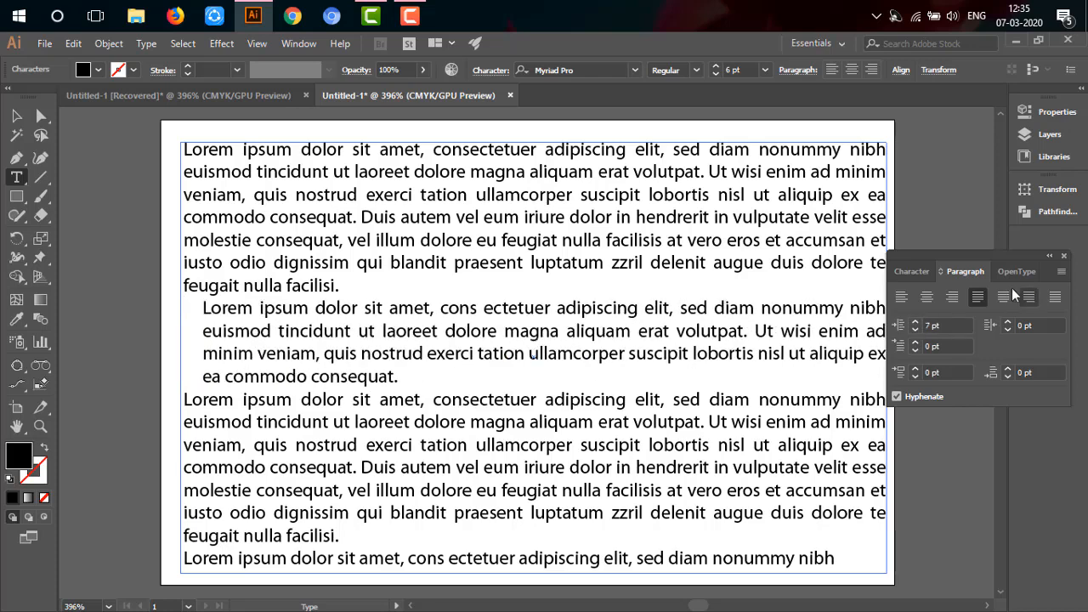
pyautogui.click(915, 324)
pyautogui.click(915, 321)
pyautogui.click(915, 321)
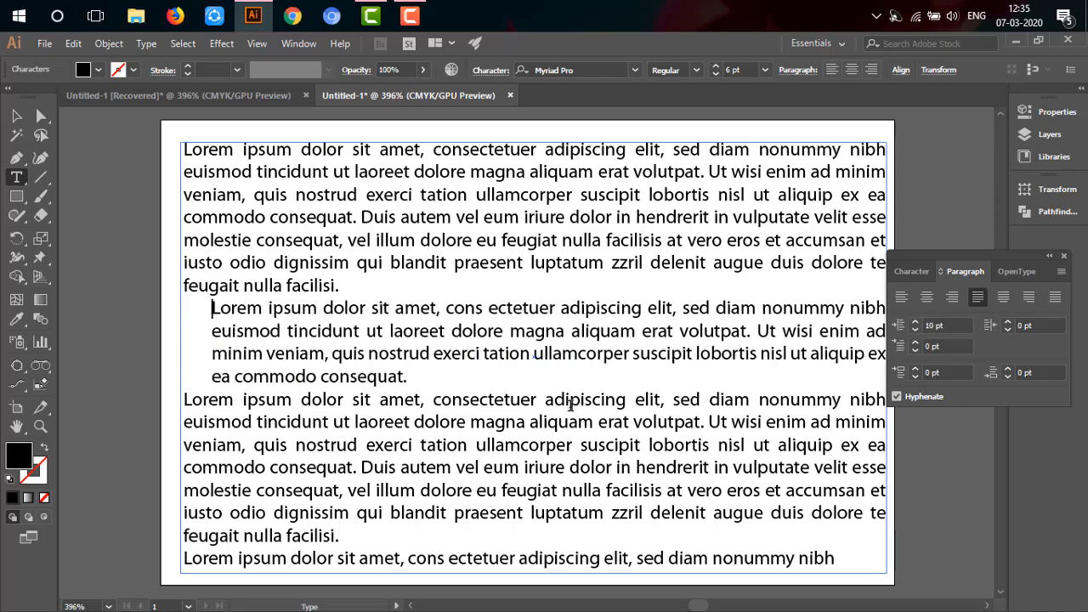
# Step: Select the entire second paragraph and change its font style to Italic
pyautogui.moveTo(425, 398); pyautogui.dragTo(266, 354)
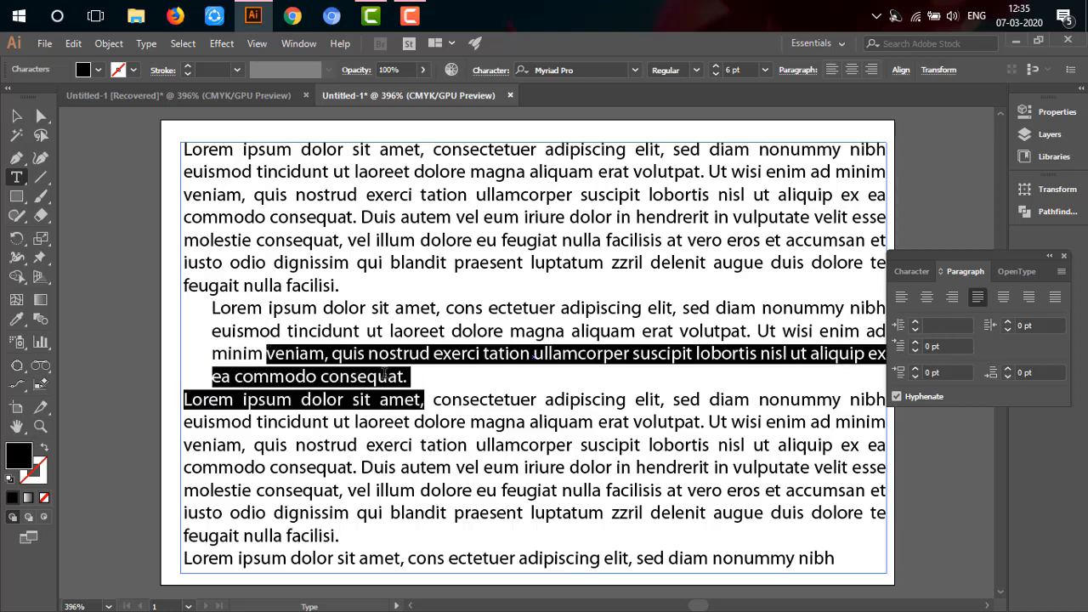
pyautogui.click(433, 388)
pyautogui.moveTo(413, 382); pyautogui.dragTo(191, 303)
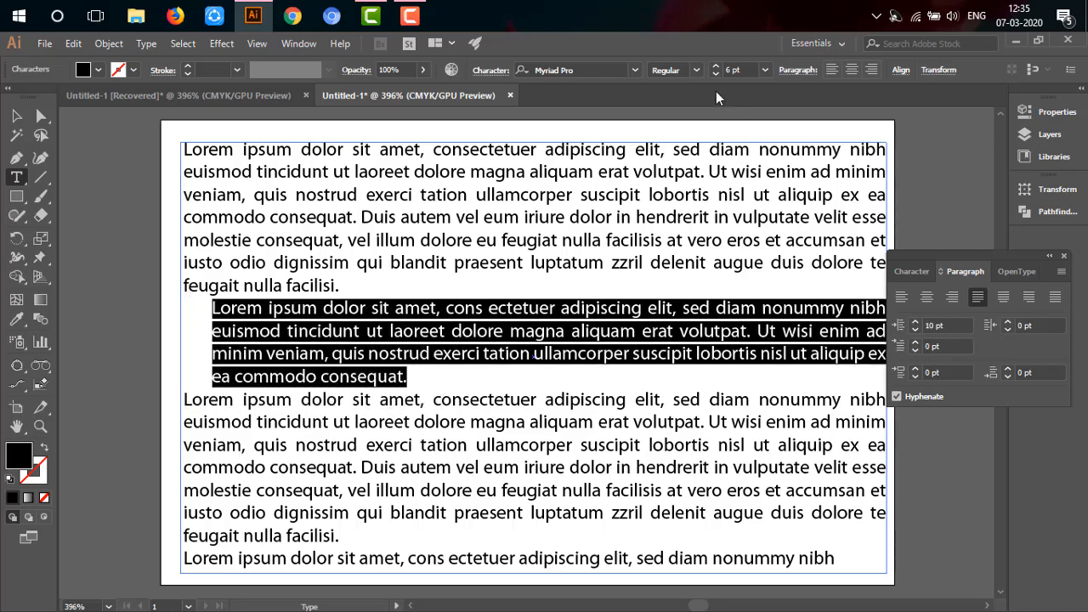
pyautogui.click(697, 69)
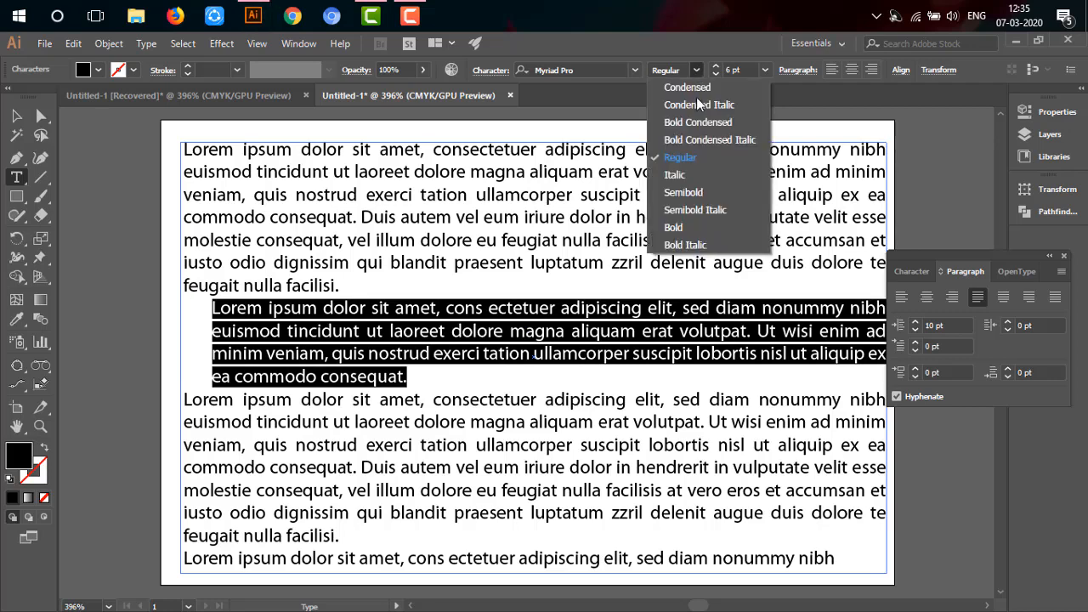
pyautogui.click(697, 176)
pyautogui.click(387, 375)
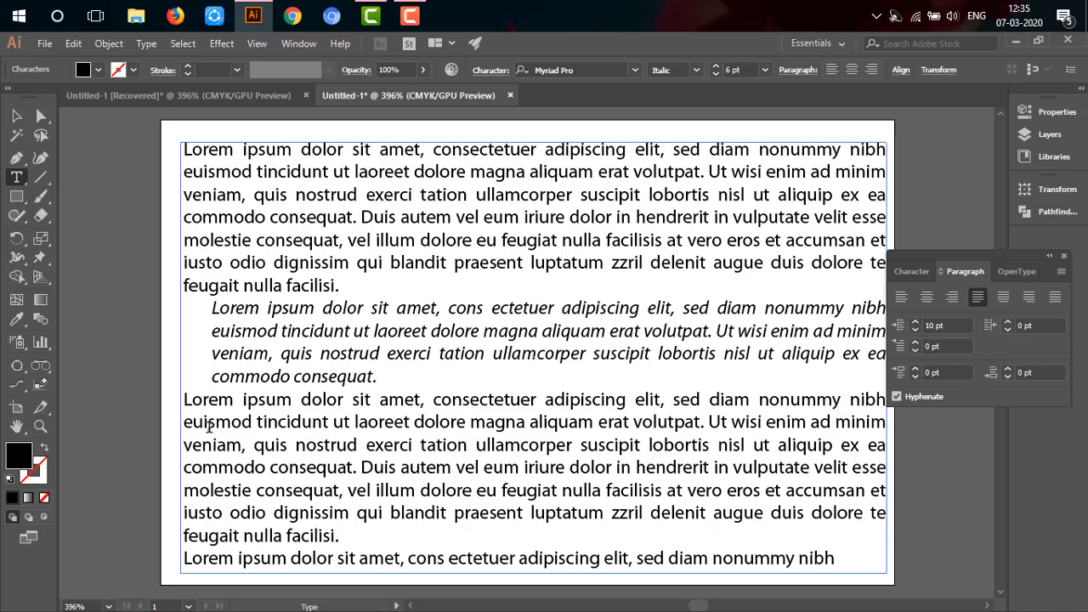
# Step: Set the first-line indent of the third paragraph to 12 pt
pyautogui.click(187, 398)
pyautogui.click(915, 344)
pyautogui.click(915, 343)
pyautogui.click(915, 343)
pyautogui.click(915, 343)
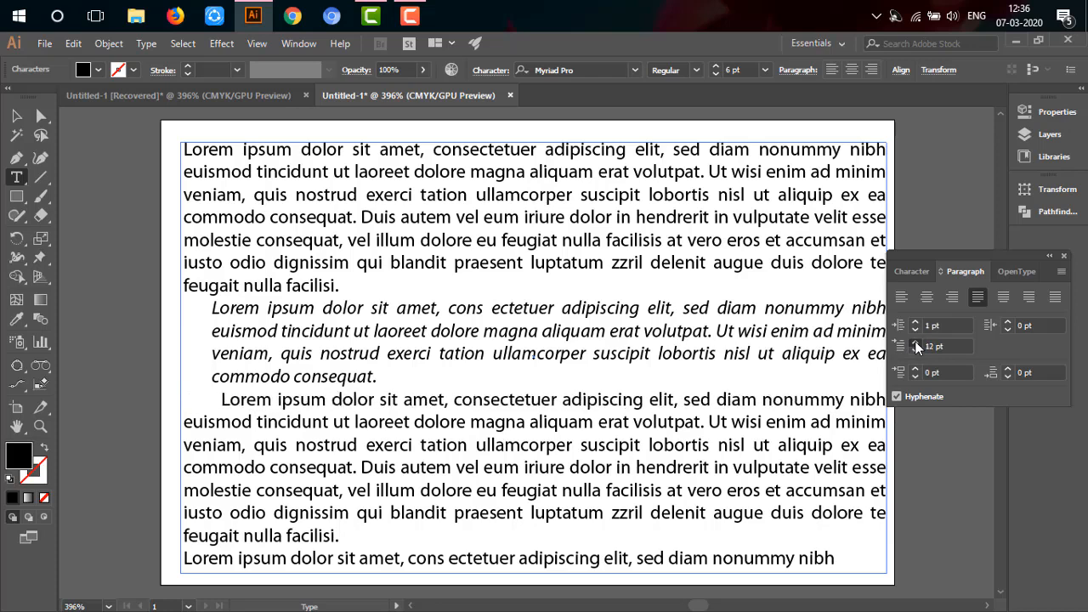
# Step: Set the first-line indent of the third paragraph to 21 pt
pyautogui.click(915, 343)
pyautogui.click(915, 343)
pyautogui.click(915, 343)
pyautogui.click(915, 342)
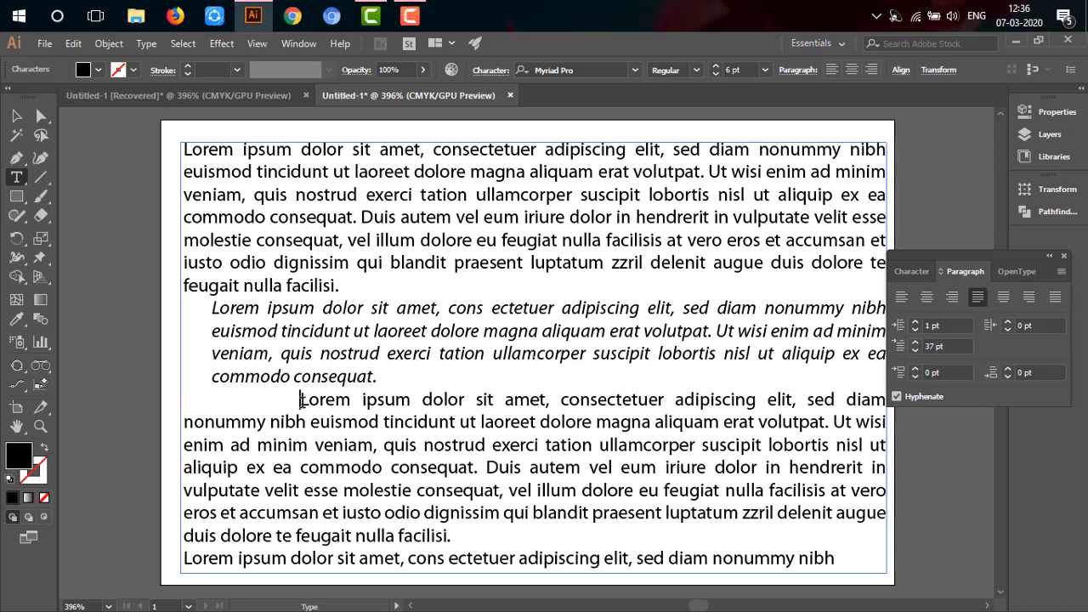
pyautogui.click(915, 350)
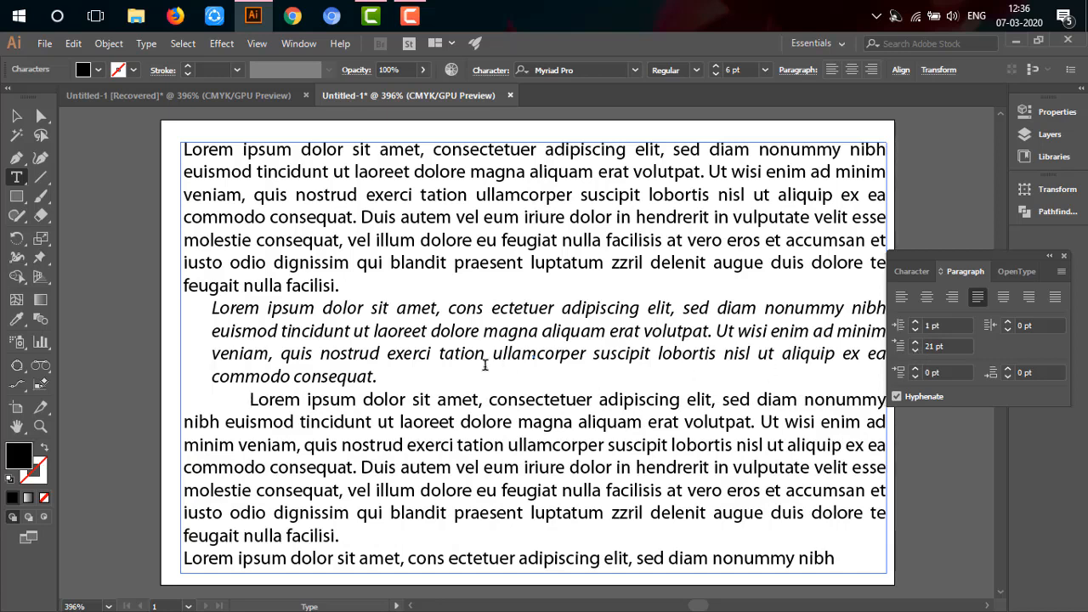
# Step: Insert an empty line after the italic second paragraph and remove it again
pyautogui.click(463, 378)
pyautogui.press('Return')
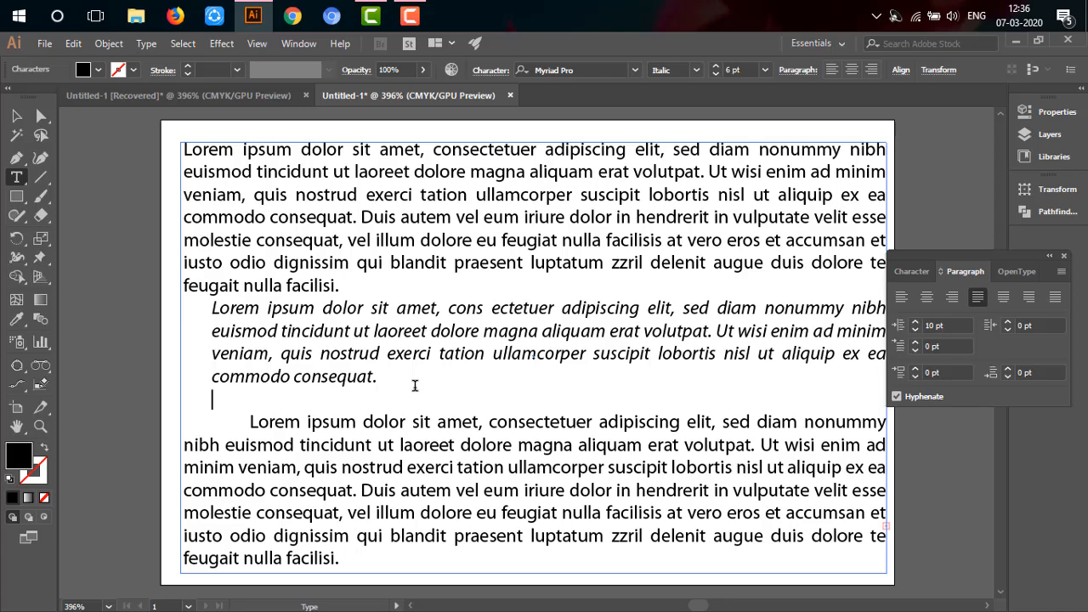
pyautogui.press('BackSpace')
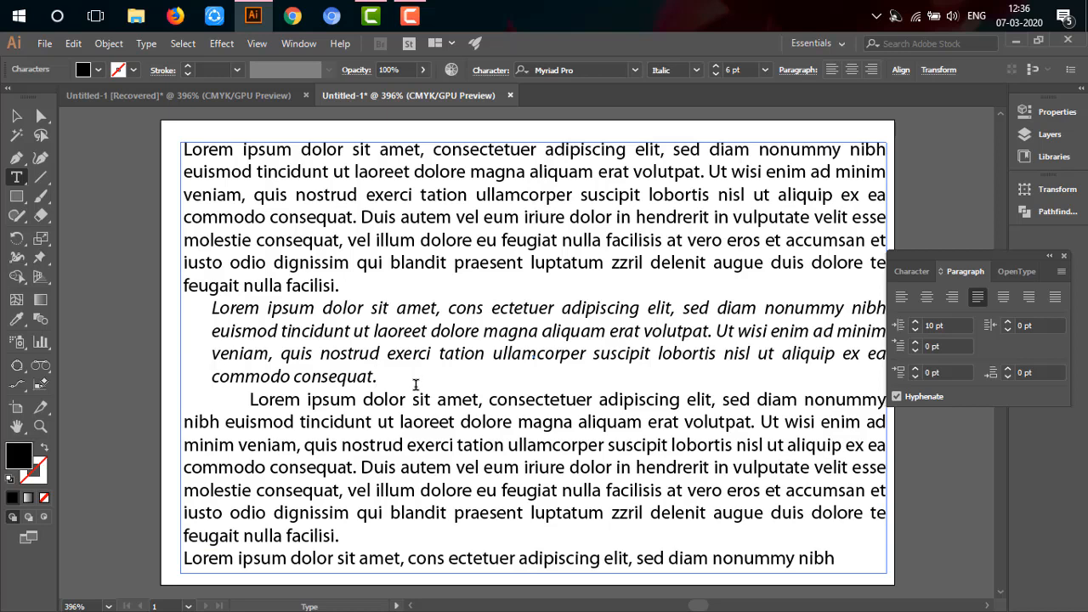
# Step: Set the space before the third paragraph to 2 pt
pyautogui.click(250, 399)
pyautogui.click(914, 369)
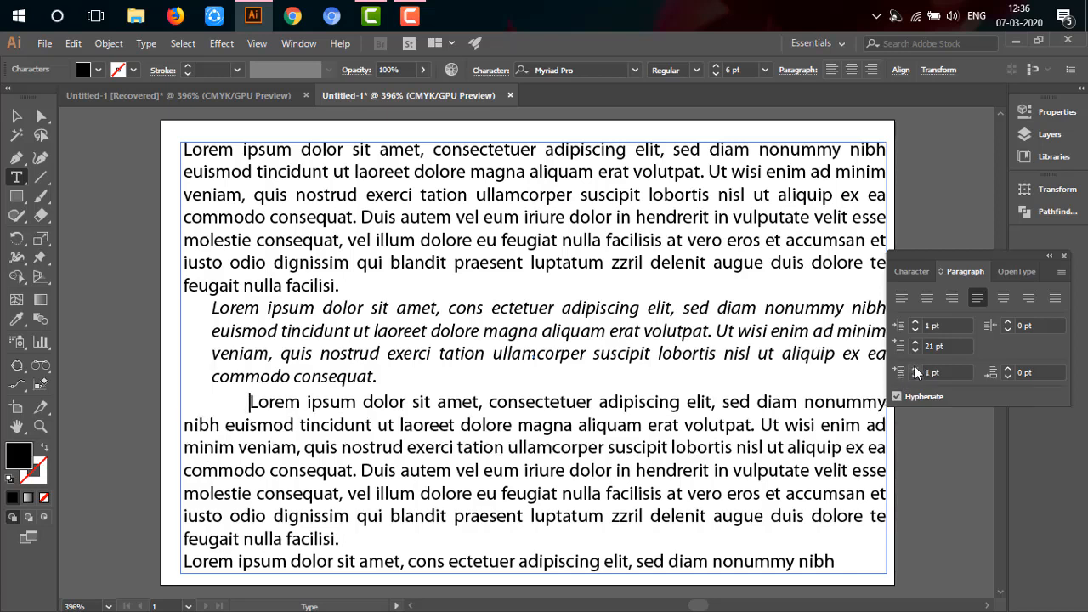
pyautogui.click(915, 368)
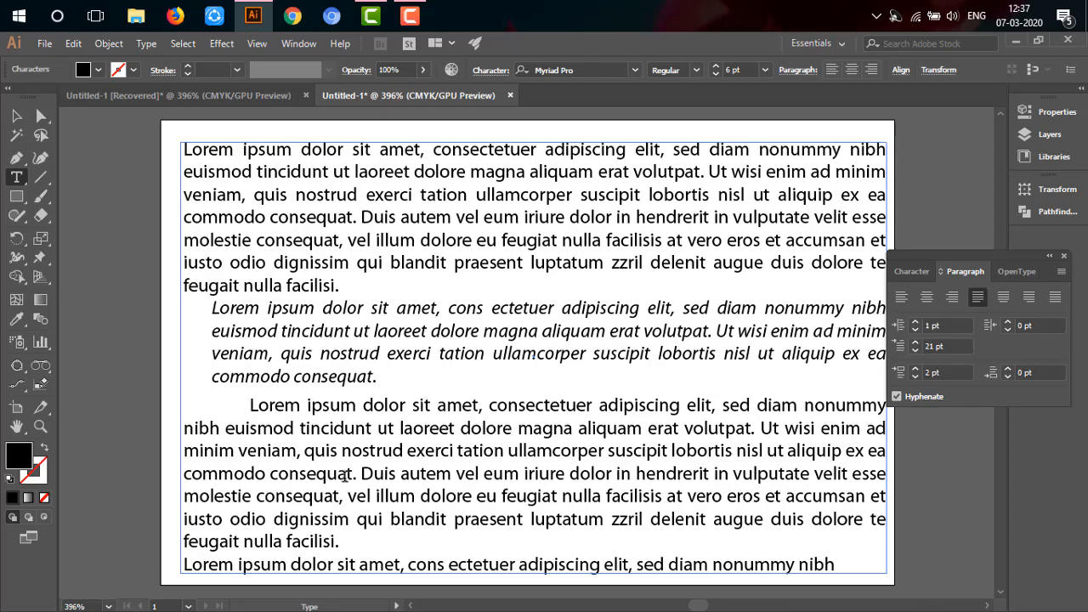
# Step: Set the space after the third paragraph to 1 pt
pyautogui.scroll(-1, 346, 524)
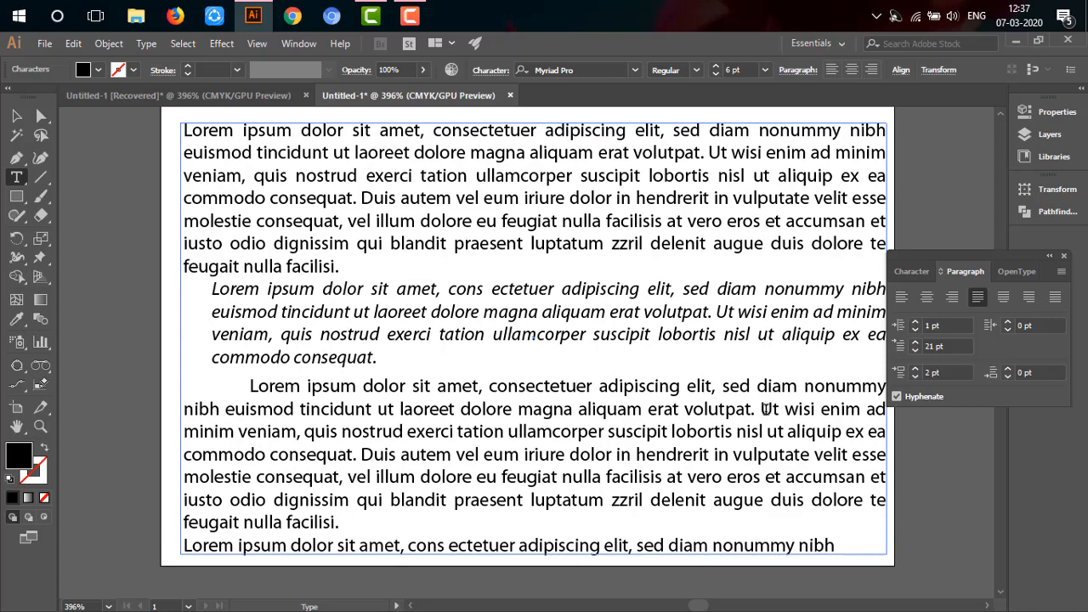
pyautogui.click(1008, 376)
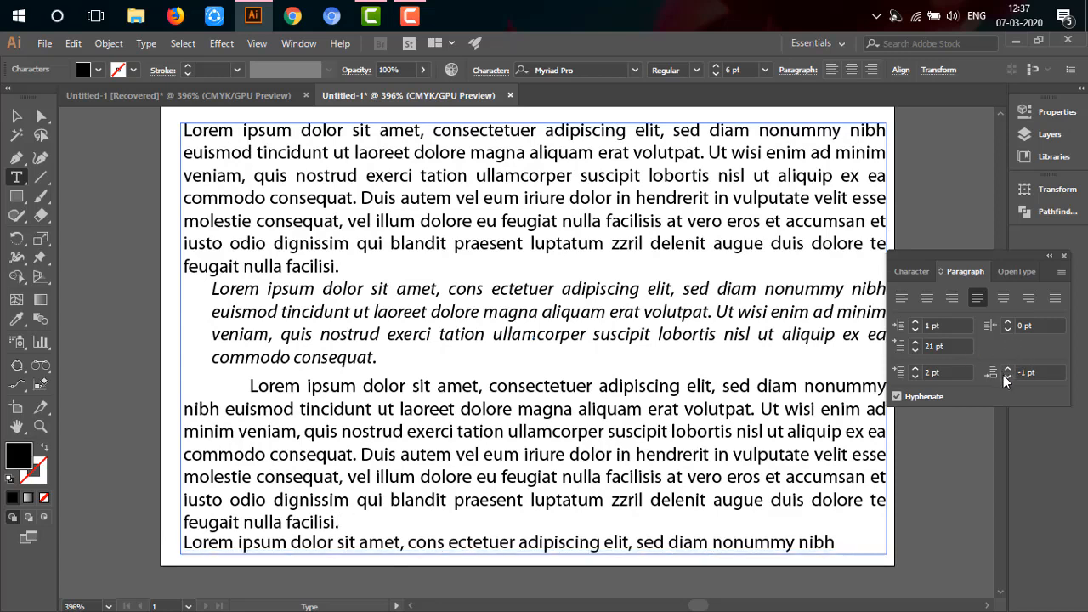
pyautogui.click(1007, 369)
pyautogui.click(1007, 369)
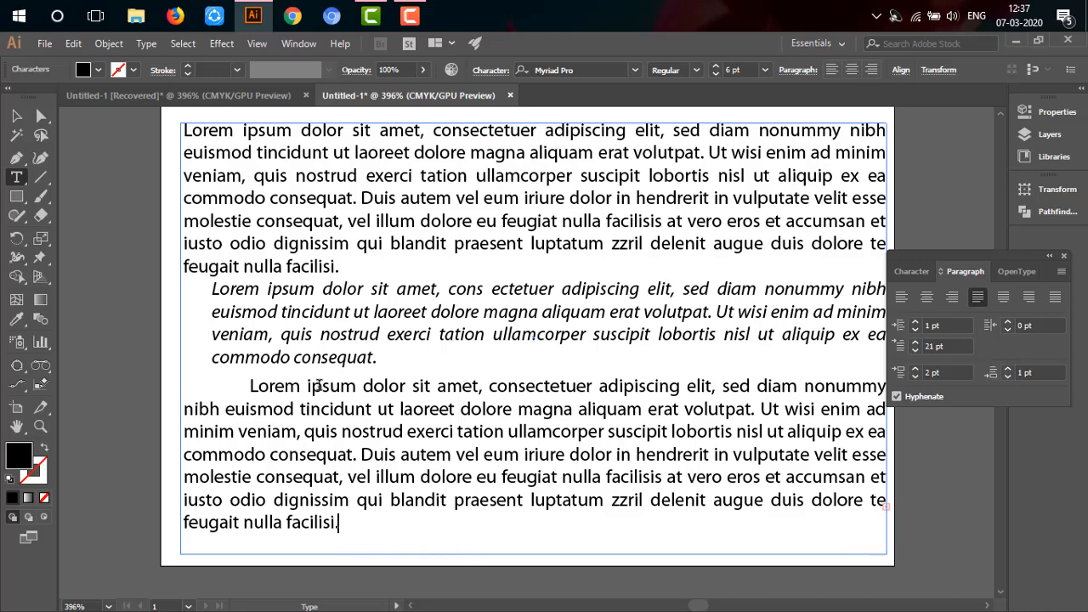
# Step: Set the space after the first paragraph to 3 pt
pyautogui.click(355, 267)
pyautogui.click(1009, 369)
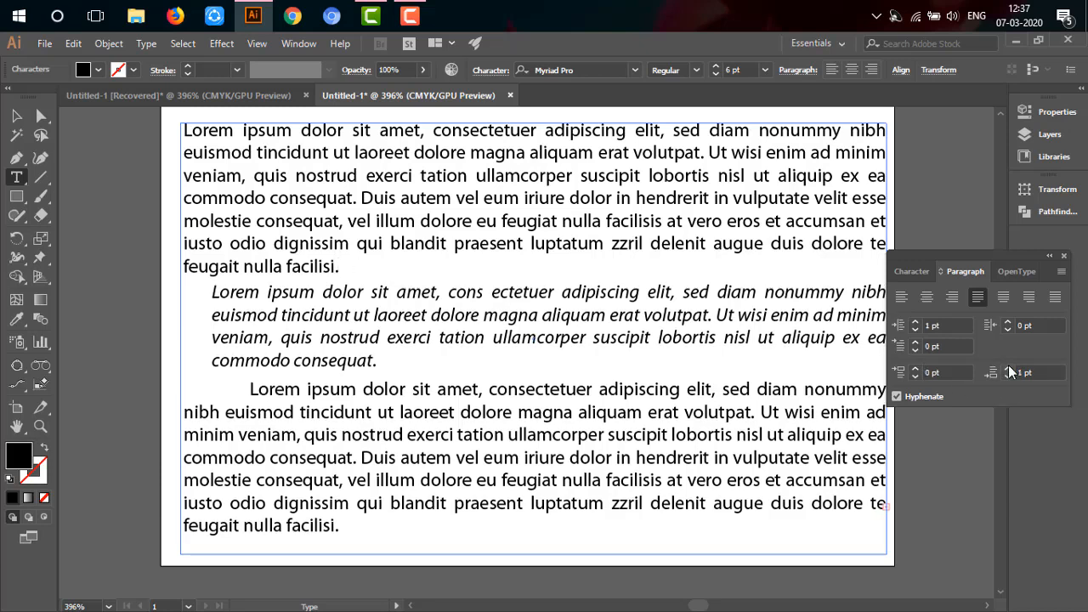
pyautogui.click(1009, 368)
pyautogui.click(1009, 369)
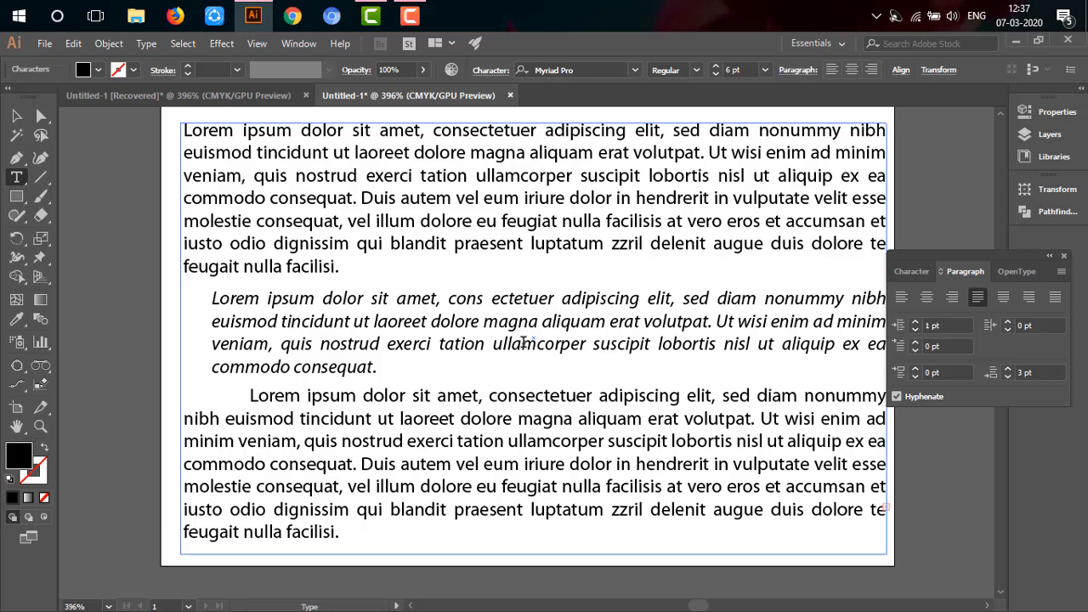
# Step: Compare the justified and left-aligned options on the first paragraph, finishing with Justify all lines
pyautogui.click(1057, 301)
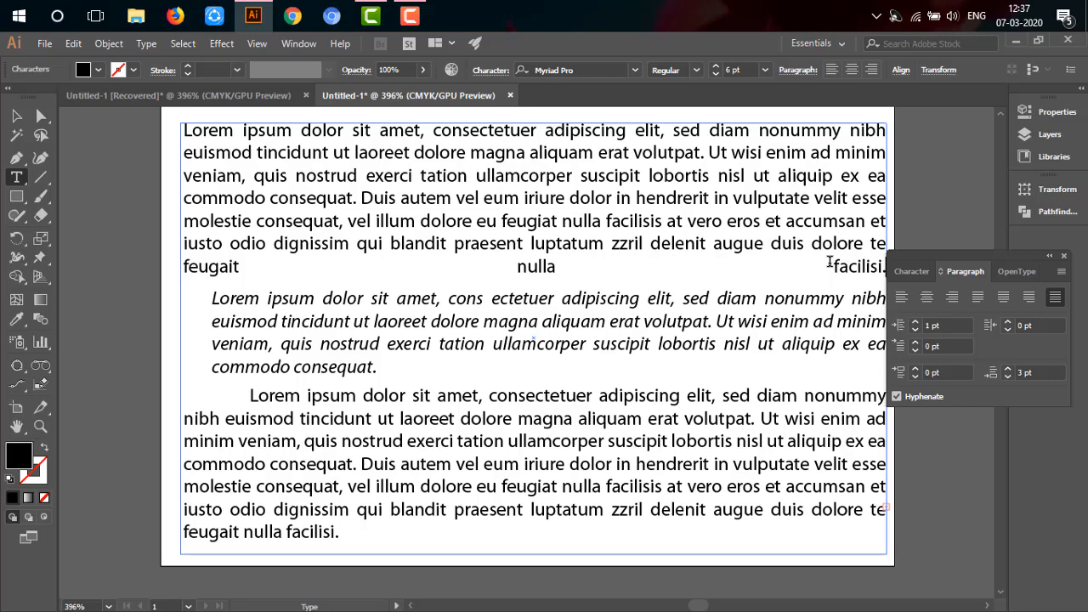
pyautogui.click(980, 298)
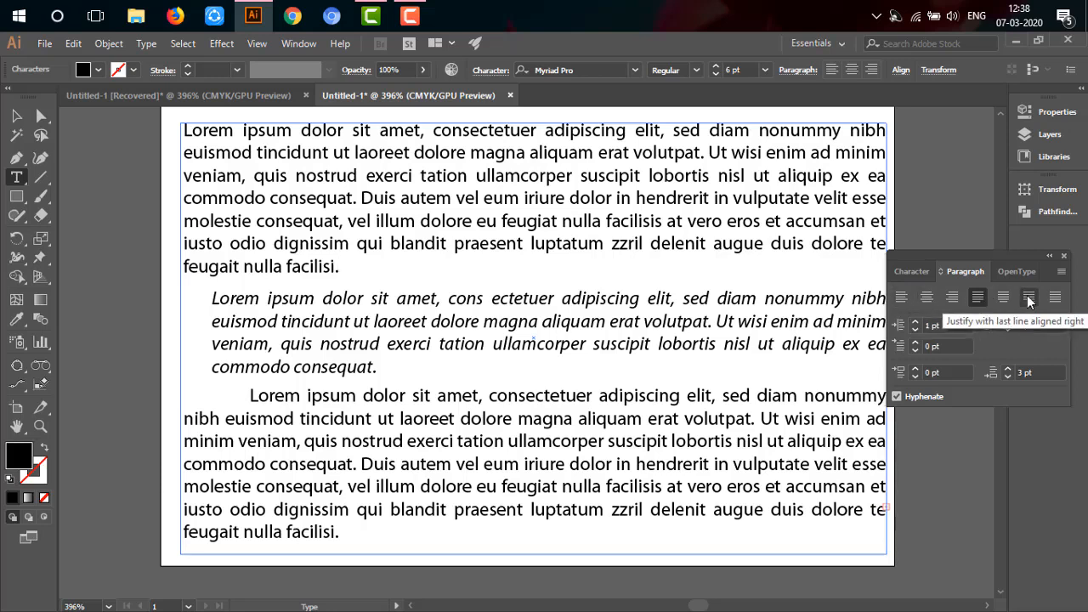
pyautogui.click(905, 297)
pyautogui.click(1056, 297)
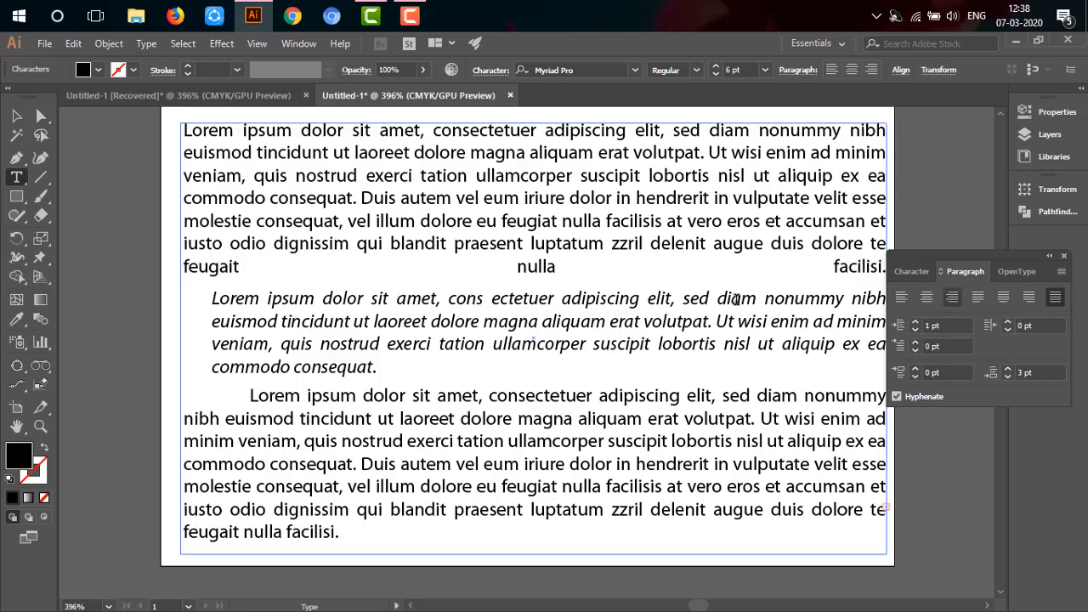
# Step: Tighten the tracking across the gap between "feugait" and "nulla" in the first paragraph's last line to -200
pyautogui.click(910, 272)
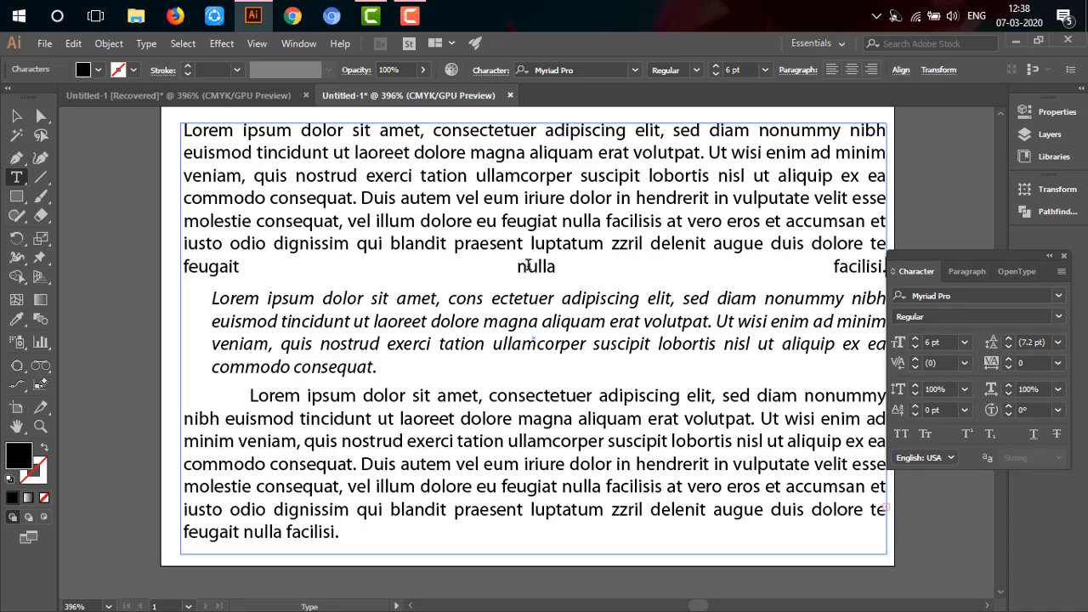
pyautogui.moveTo(526, 268); pyautogui.dragTo(234, 272)
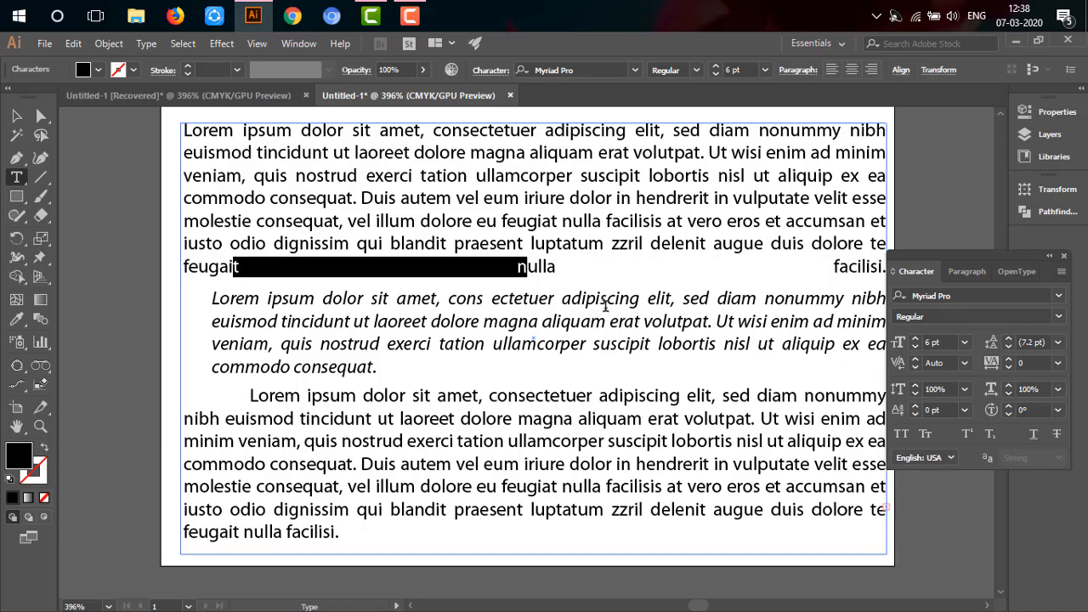
pyautogui.hotkey('alt', 'Left')
pyautogui.hotkey('alt', 'Left')
pyautogui.hotkey('alt', 'Left')
pyautogui.hotkey('alt', 'Left')
pyautogui.hotkey('alt', 'Left')
pyautogui.hotkey('alt', 'Left')
pyautogui.hotkey('alt', 'Left')
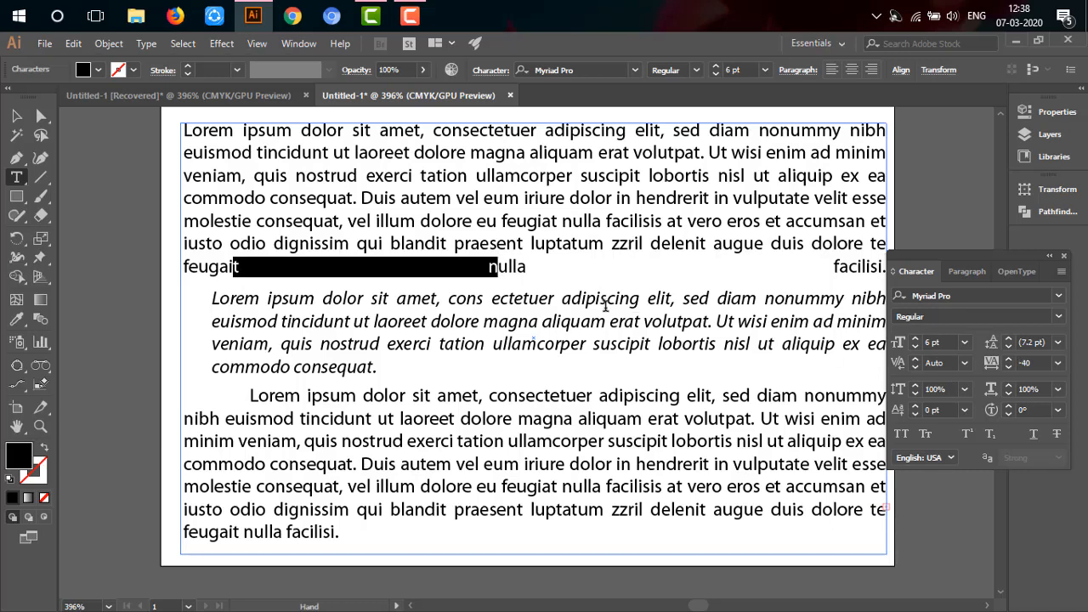
pyautogui.hotkey('alt', 'Left')
pyautogui.hotkey('alt', 'Left')
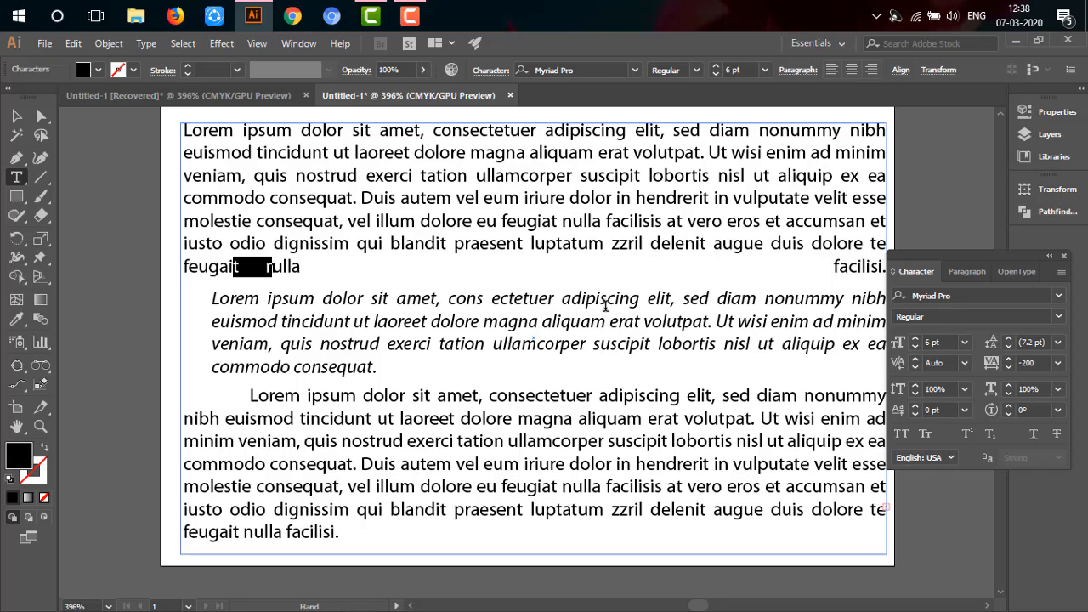
pyautogui.hotkey('alt', 'Right')
# Step: Justify the first paragraph with its last line aligned left
pyautogui.click(961, 294)
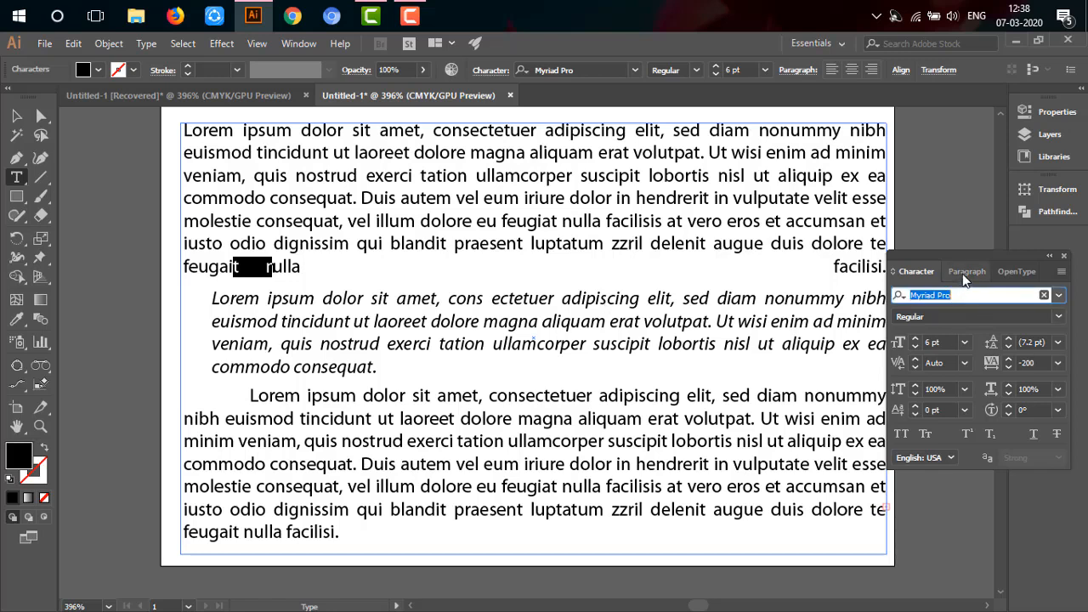
pyautogui.click(966, 274)
pyautogui.click(979, 297)
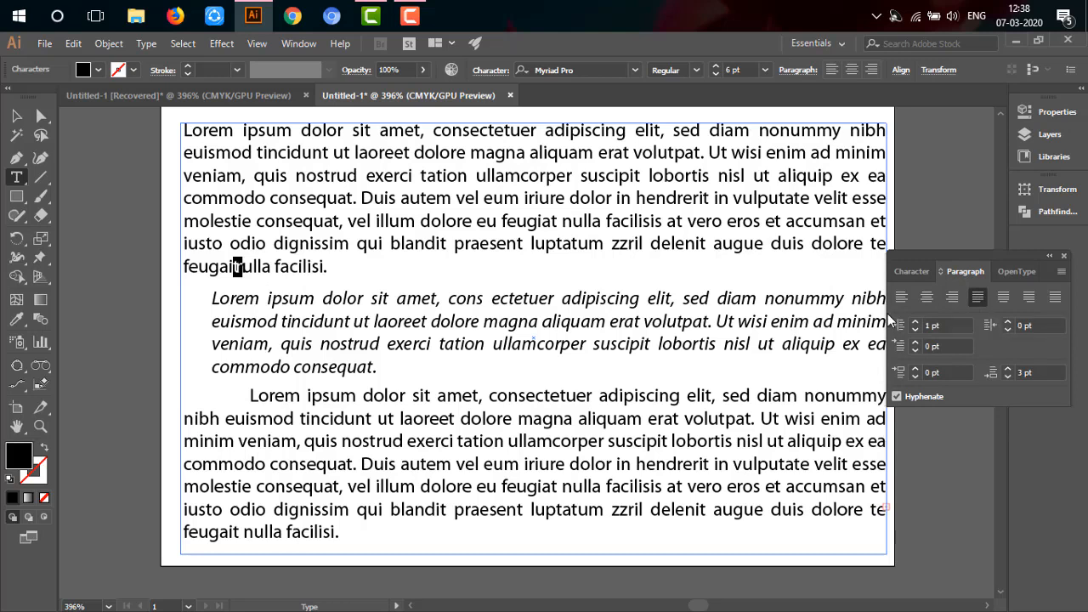
# Step: Loosen the tracking between "feugait" and "nulla" and align the first paragraph left
pyautogui.hotkey('alt', 'Right')
pyautogui.hotkey('alt', 'Right')
pyautogui.hotkey('alt', 'Right')
pyautogui.hotkey('alt', 'Right')
pyautogui.hotkey('alt', 'Right')
pyautogui.hotkey('alt', 'Right')
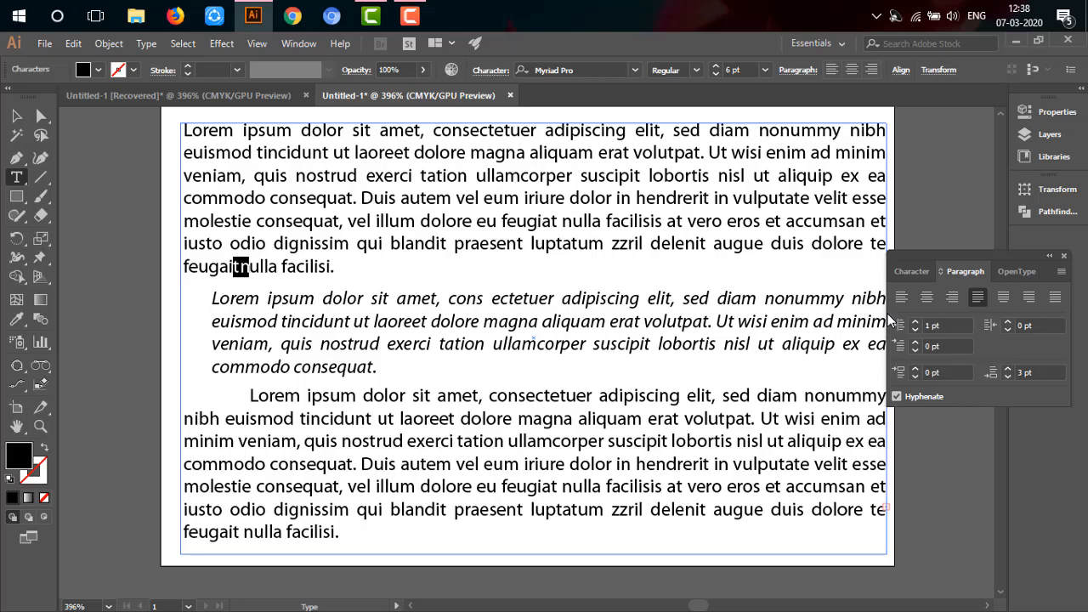
pyautogui.click(363, 266)
pyautogui.click(902, 297)
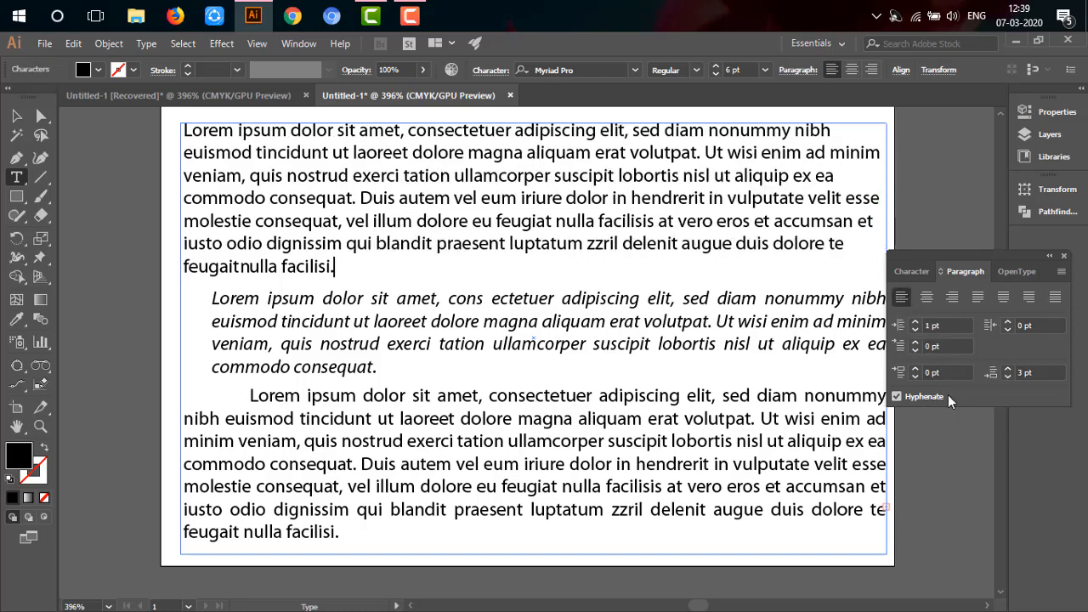